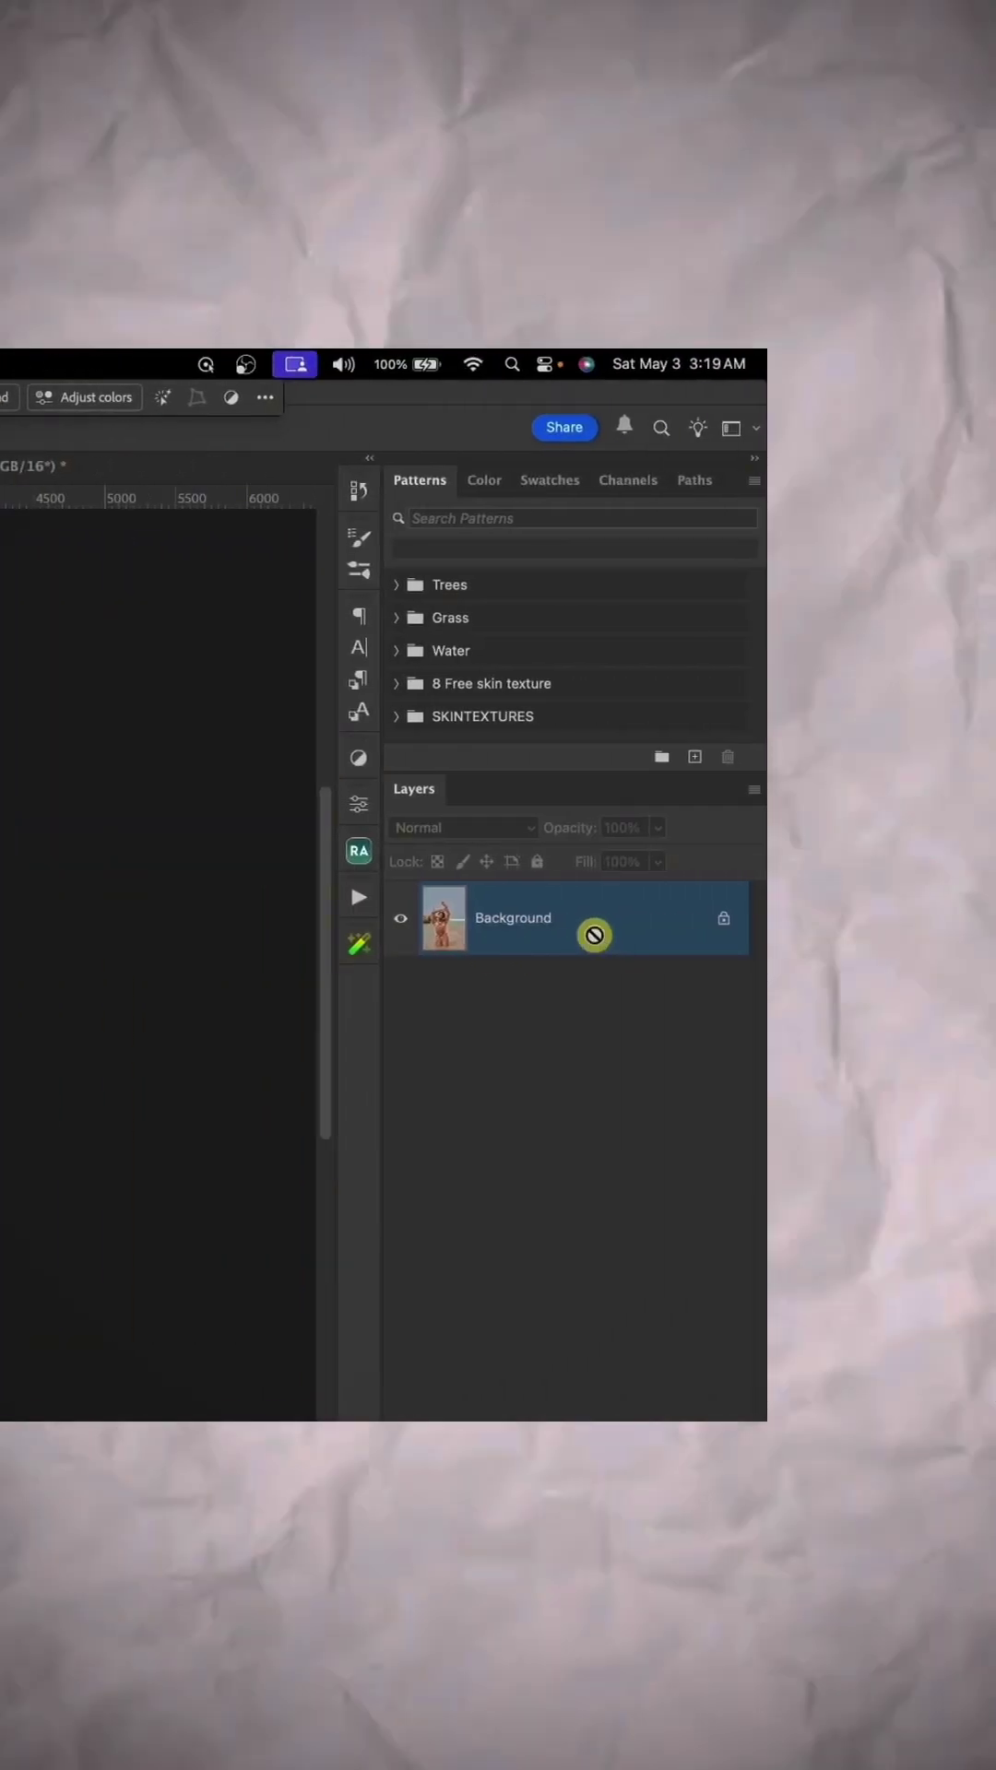
Step: Duplicate the Background layer, place the reference collage enlarged top-right, and select both layers
key("super+j")
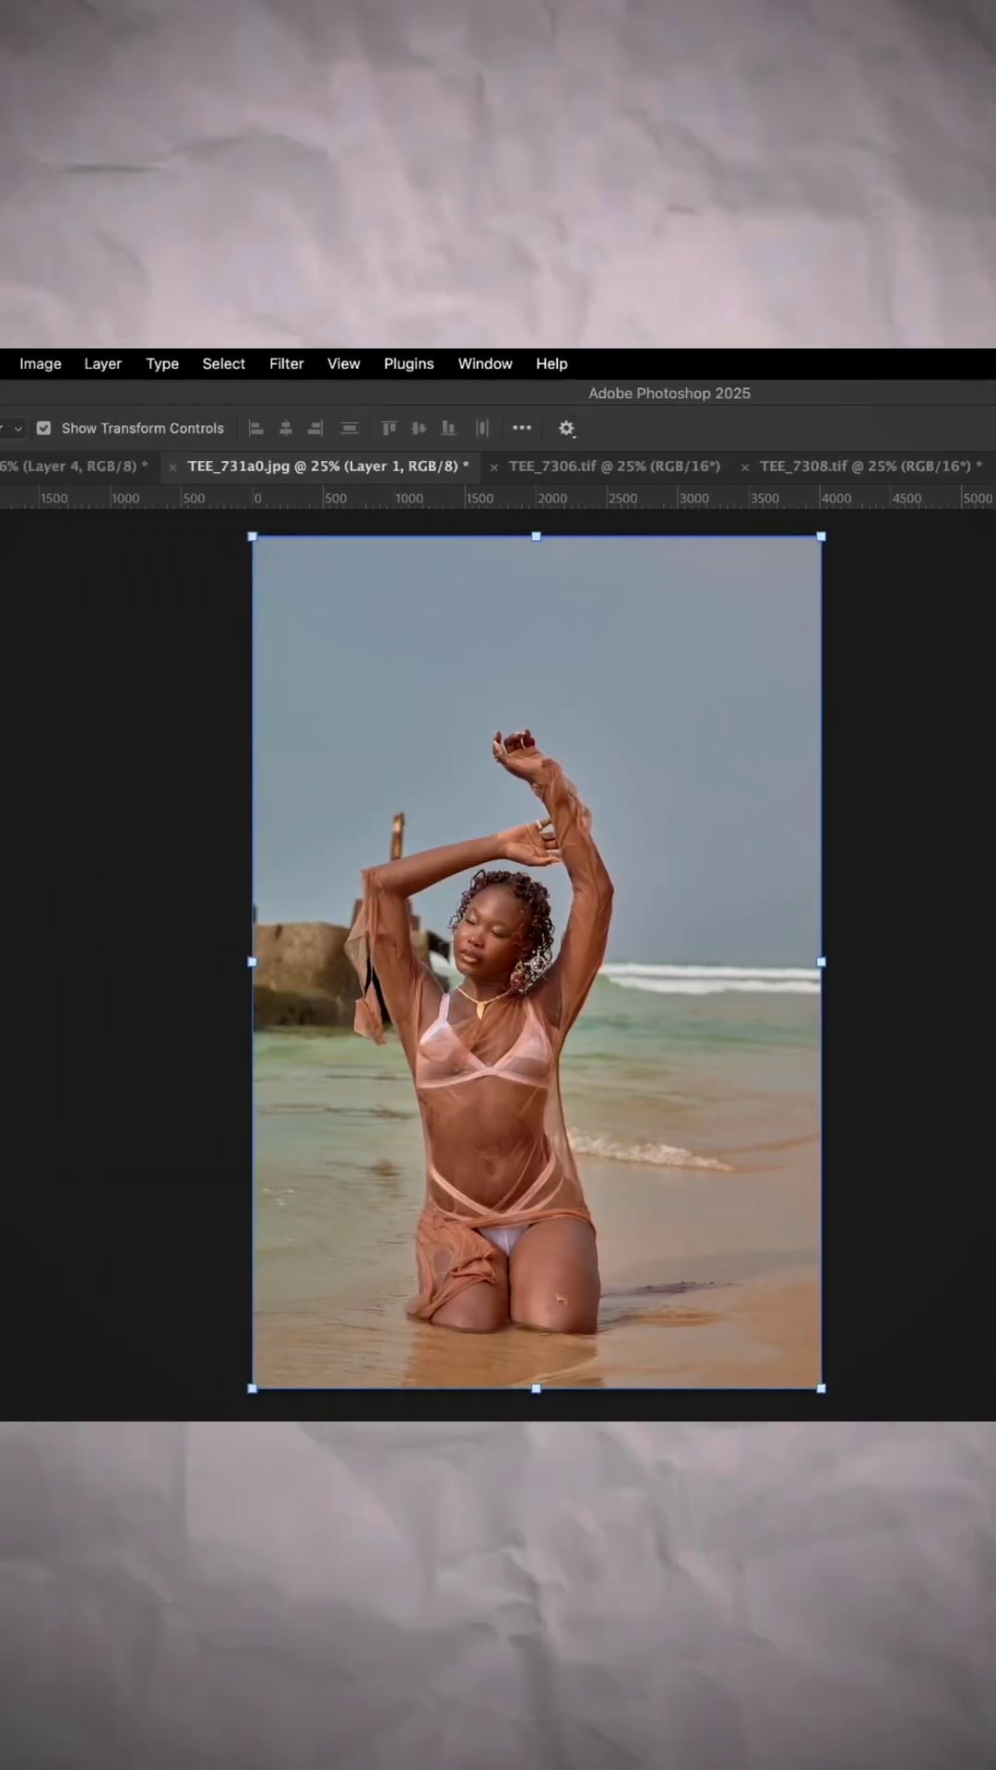
left_click_drag(935, 830, 519, 608)
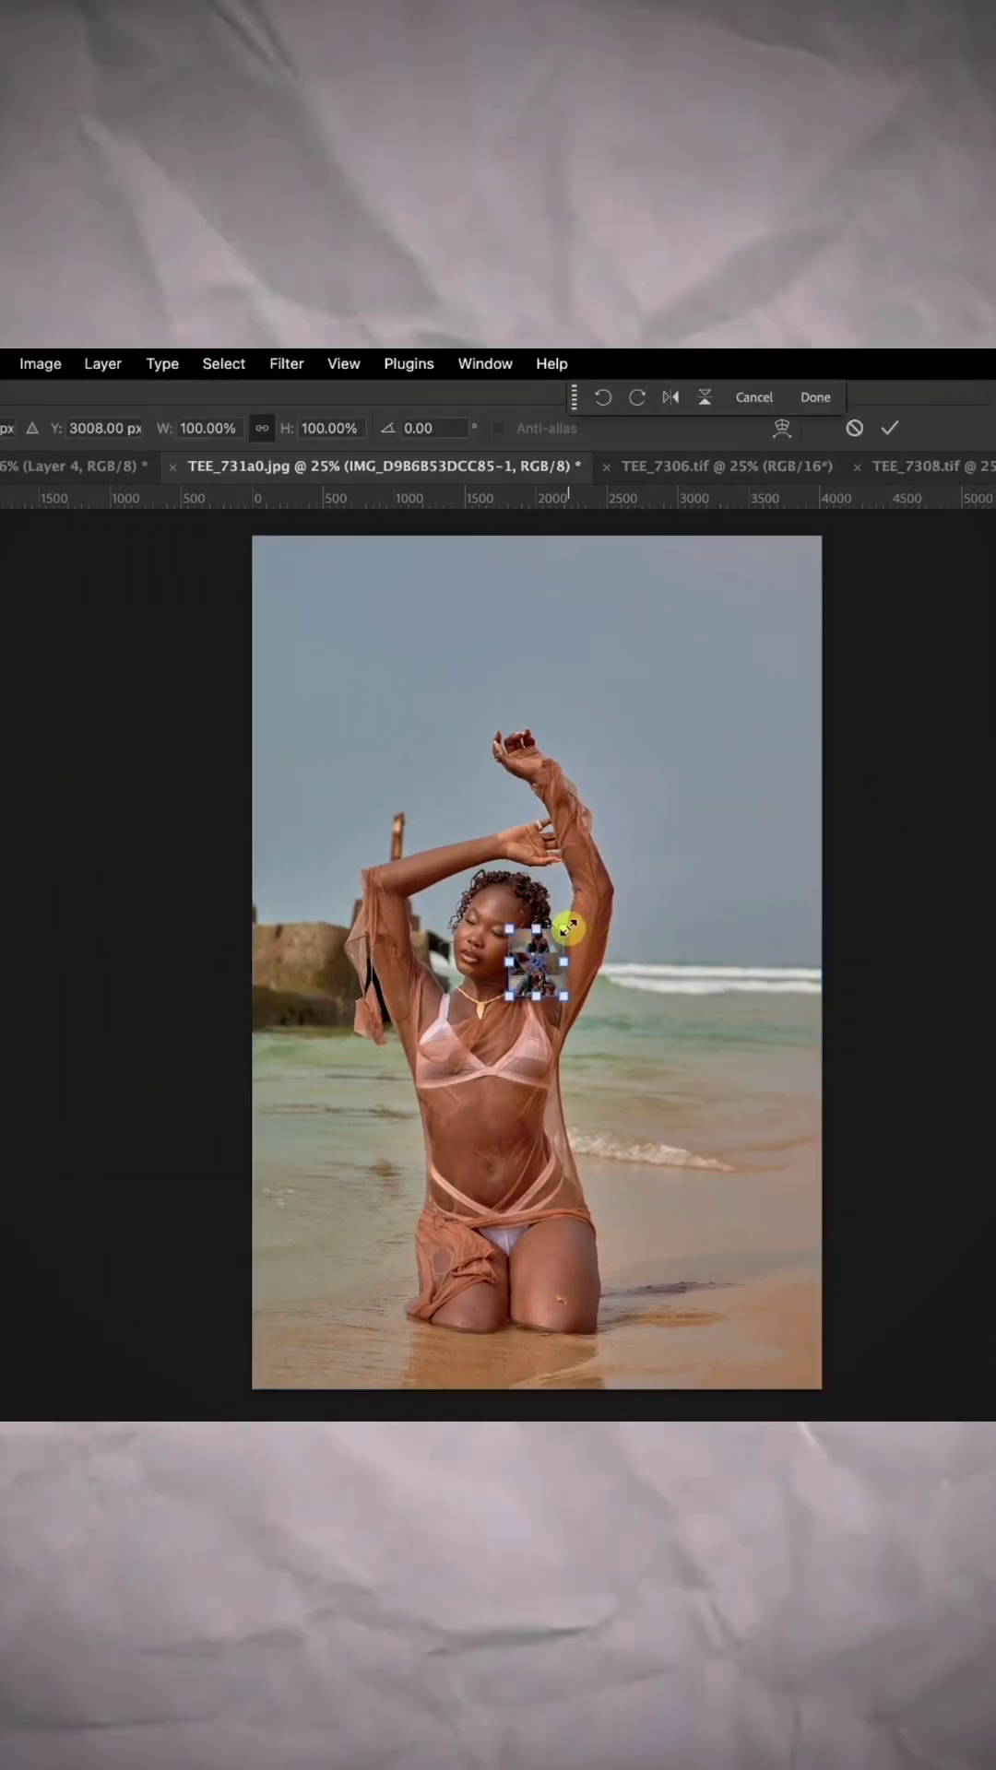
left_click_drag(567, 930, 699, 817)
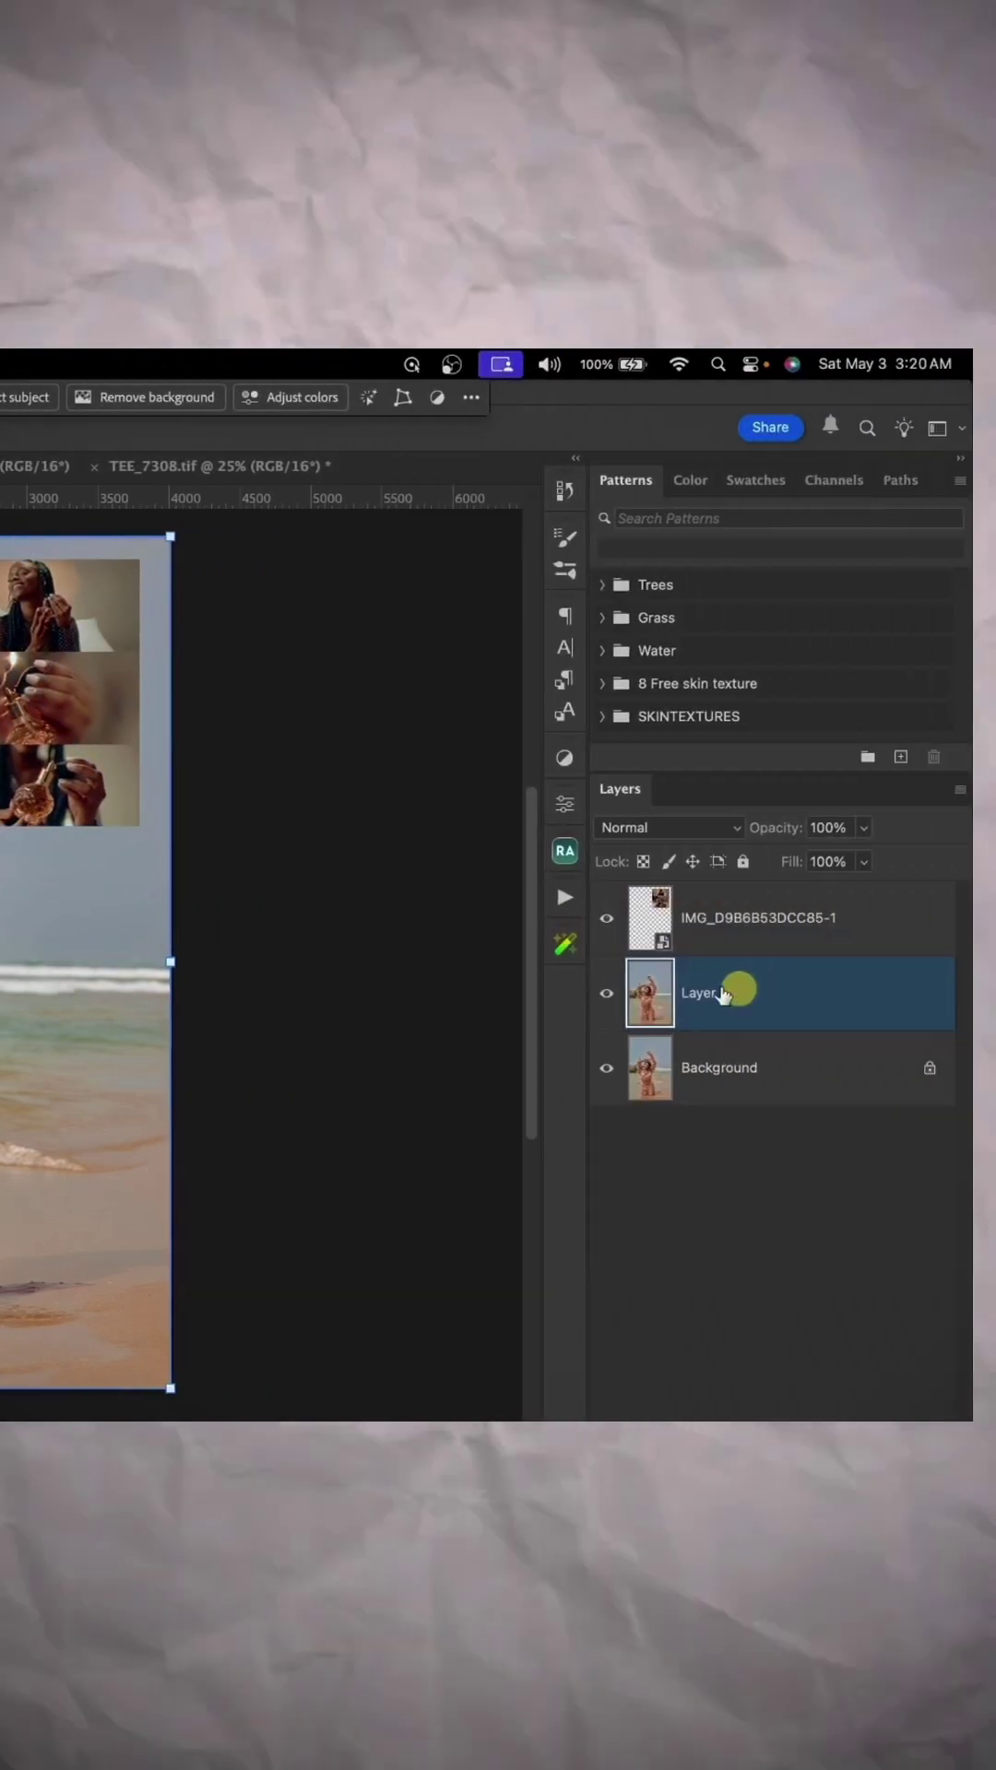
left_click(673, 995)
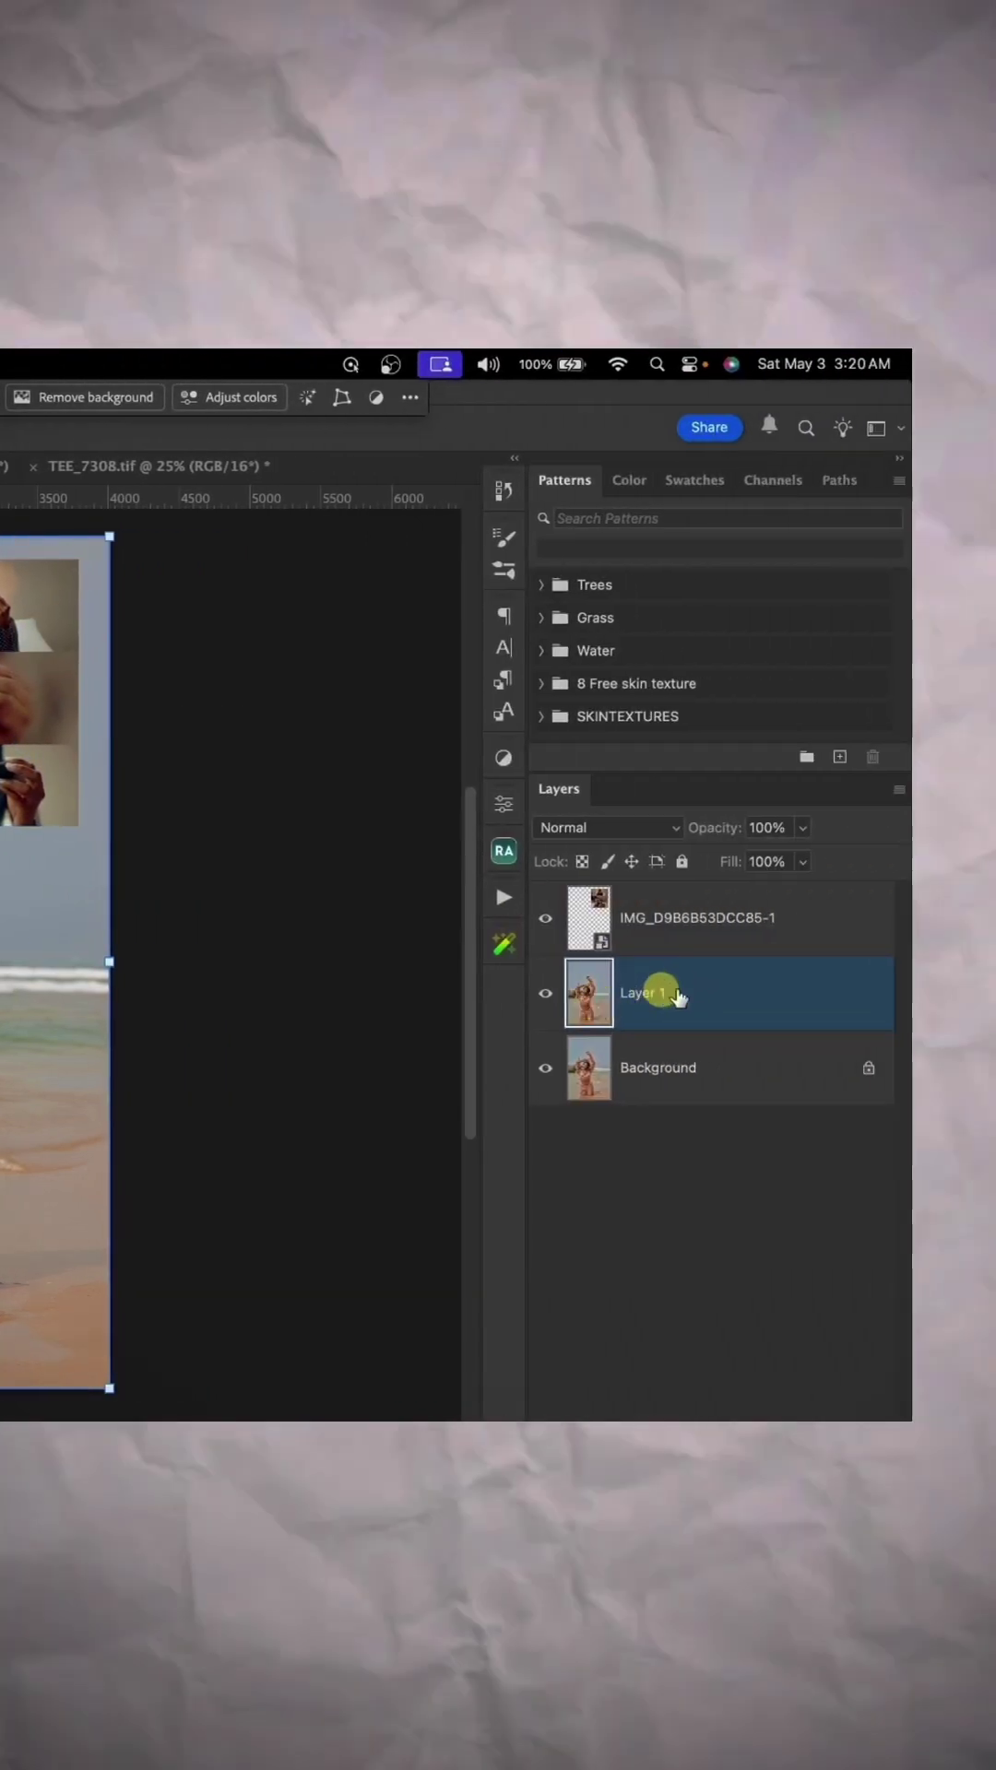
left_click(669, 924, "shift")
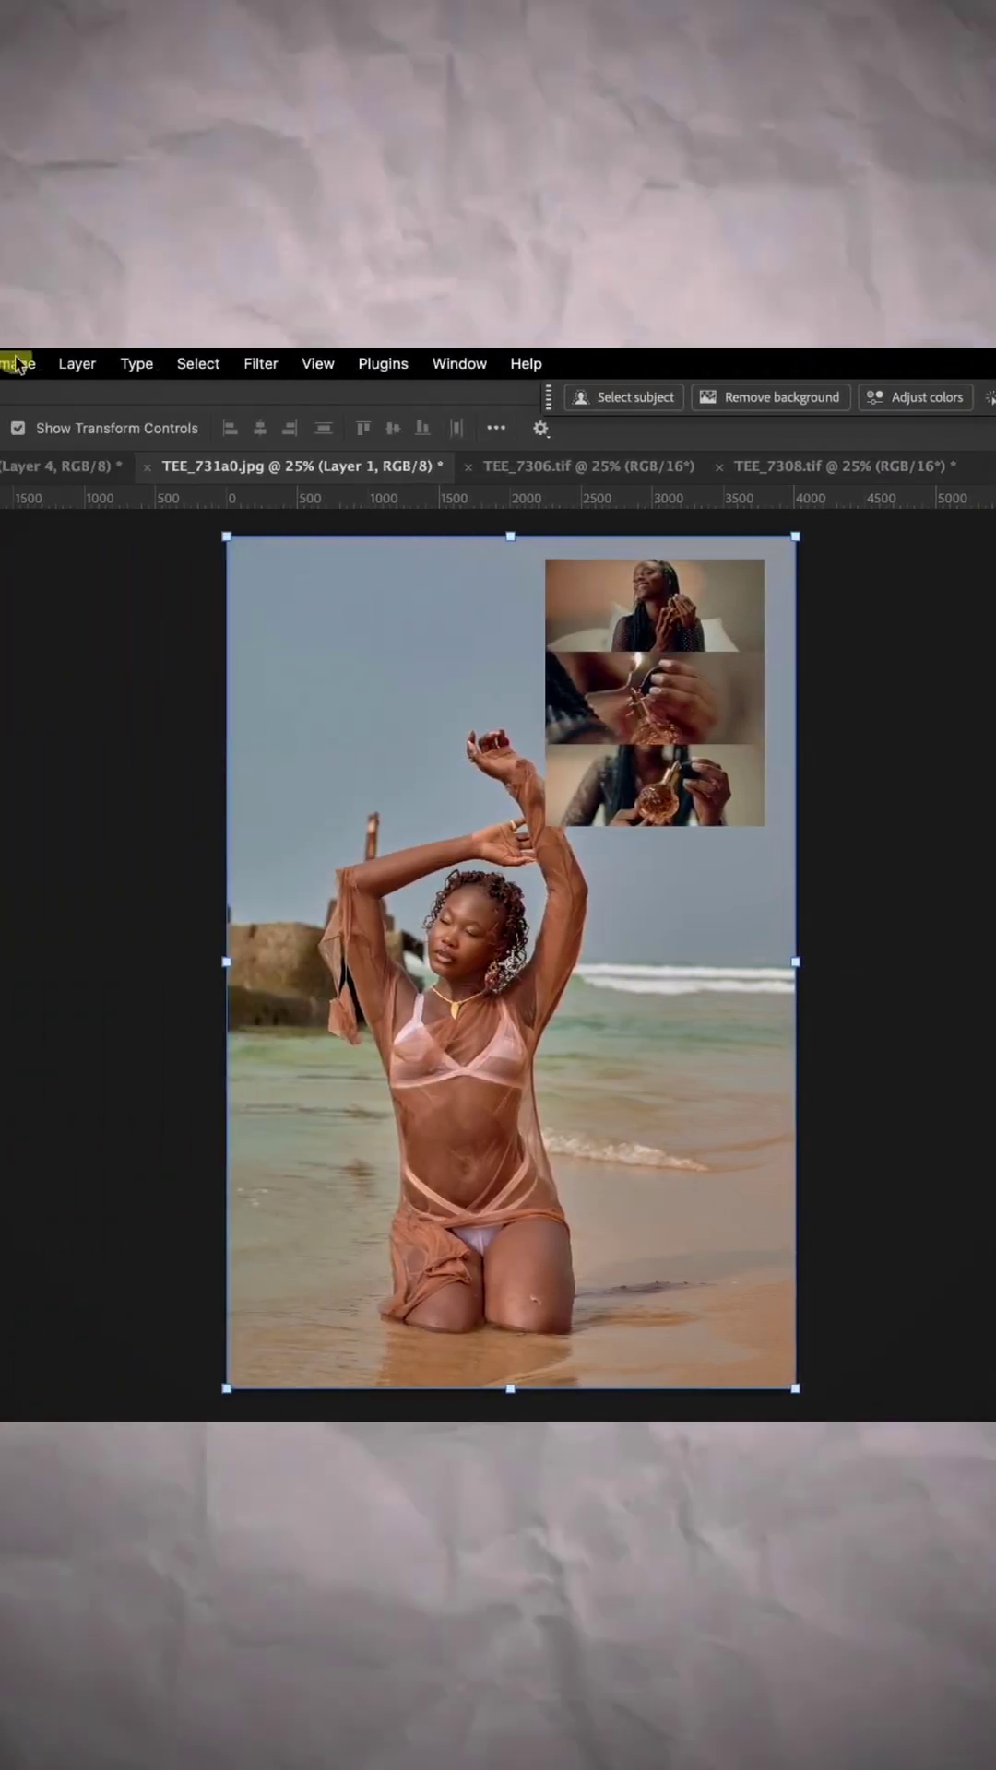
Step: Open Image > Adjustments > Match Color for Layer 1
left_click(105, 363)
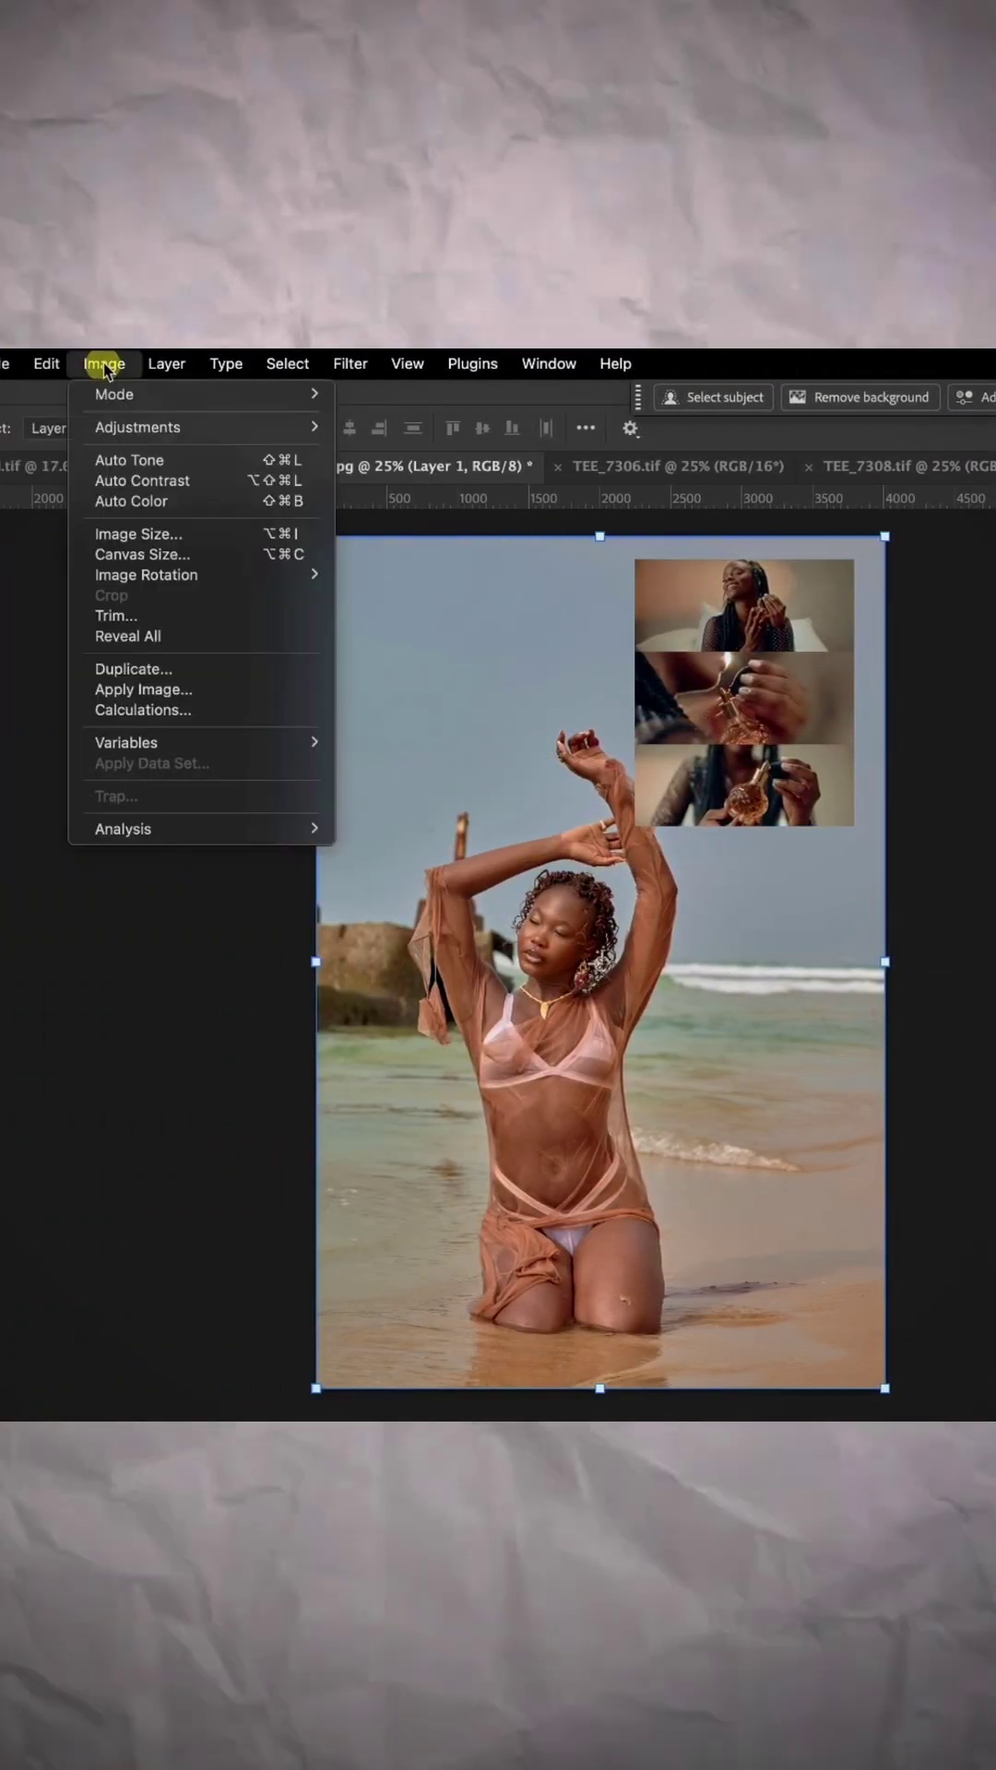
mouse_move(137, 428)
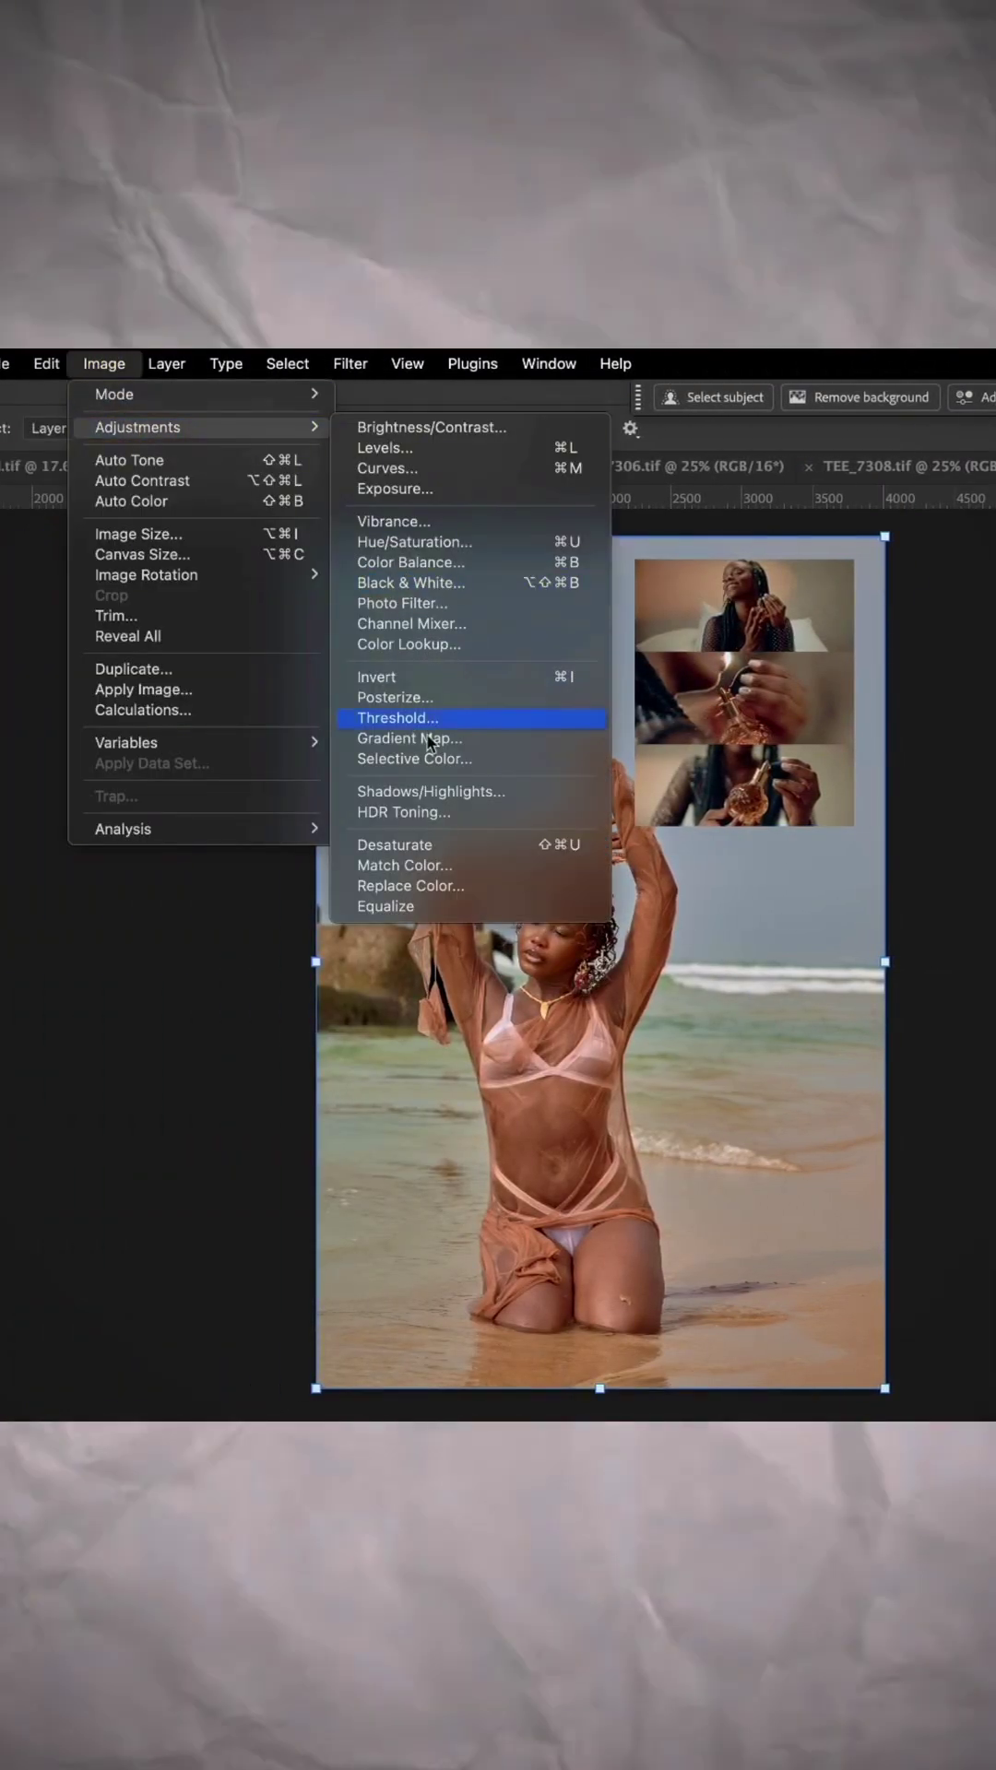
left_click(439, 868)
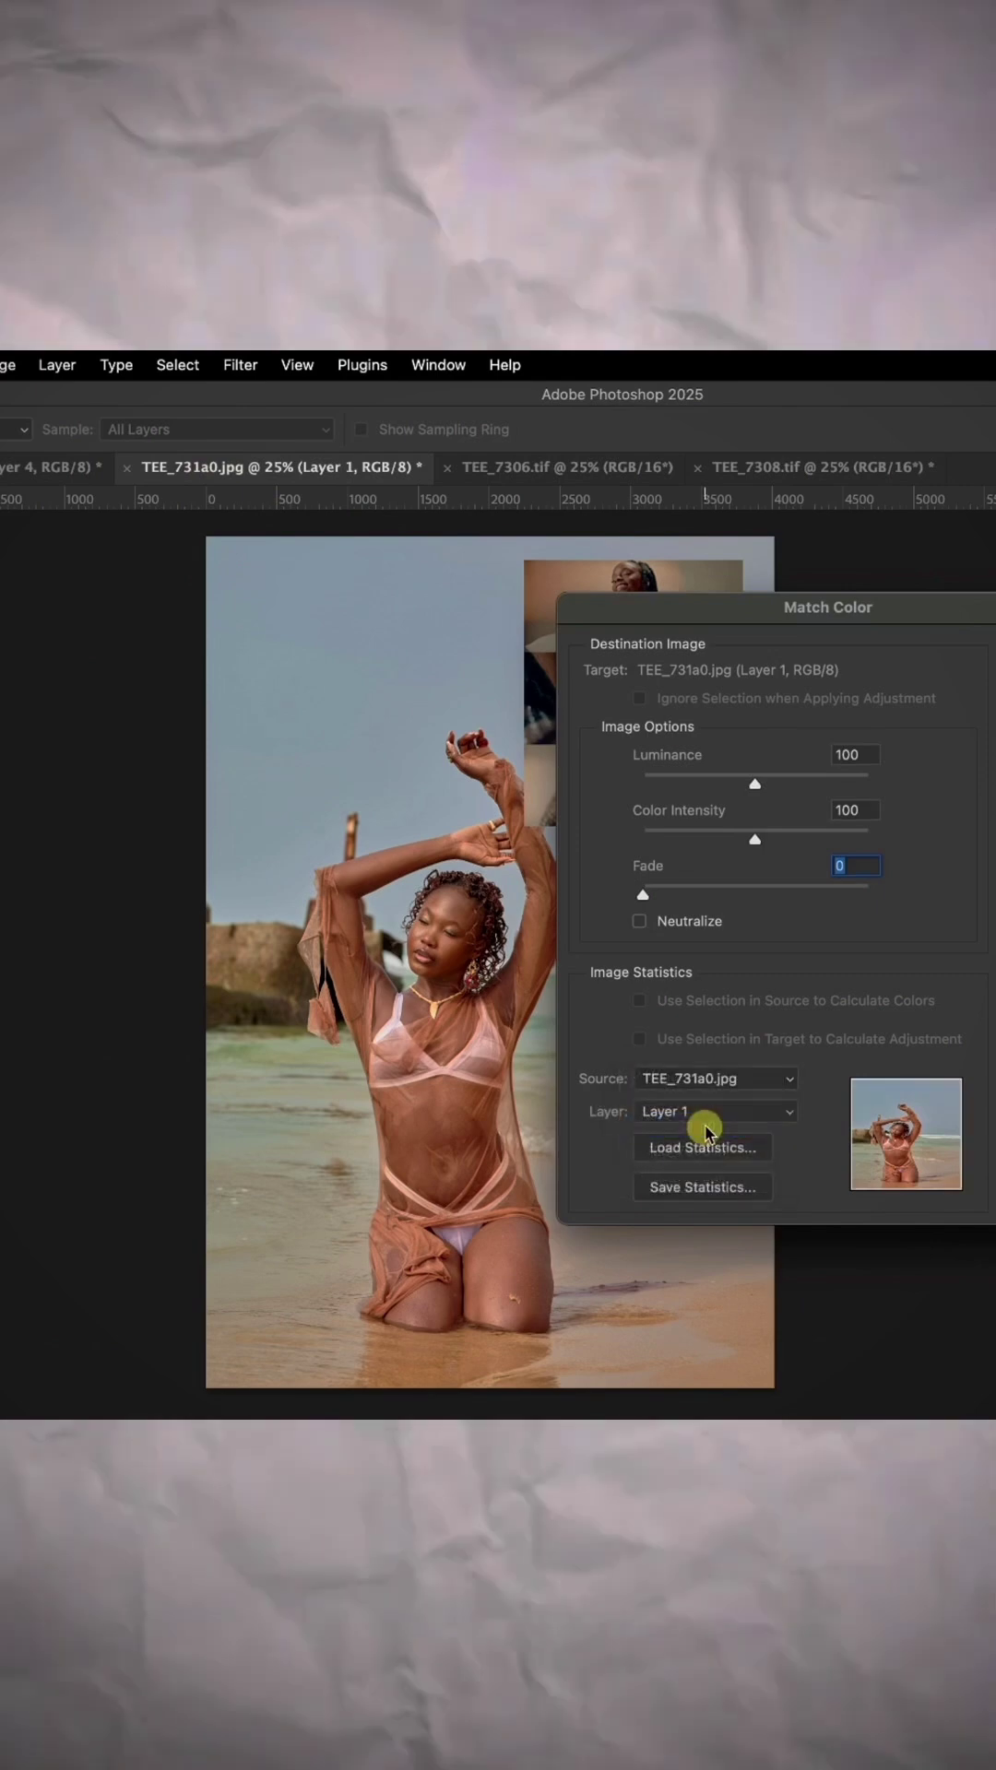
Step: Match Layer 1's colours to the IMG reference layer with Fade set to 58
left_click(688, 1116)
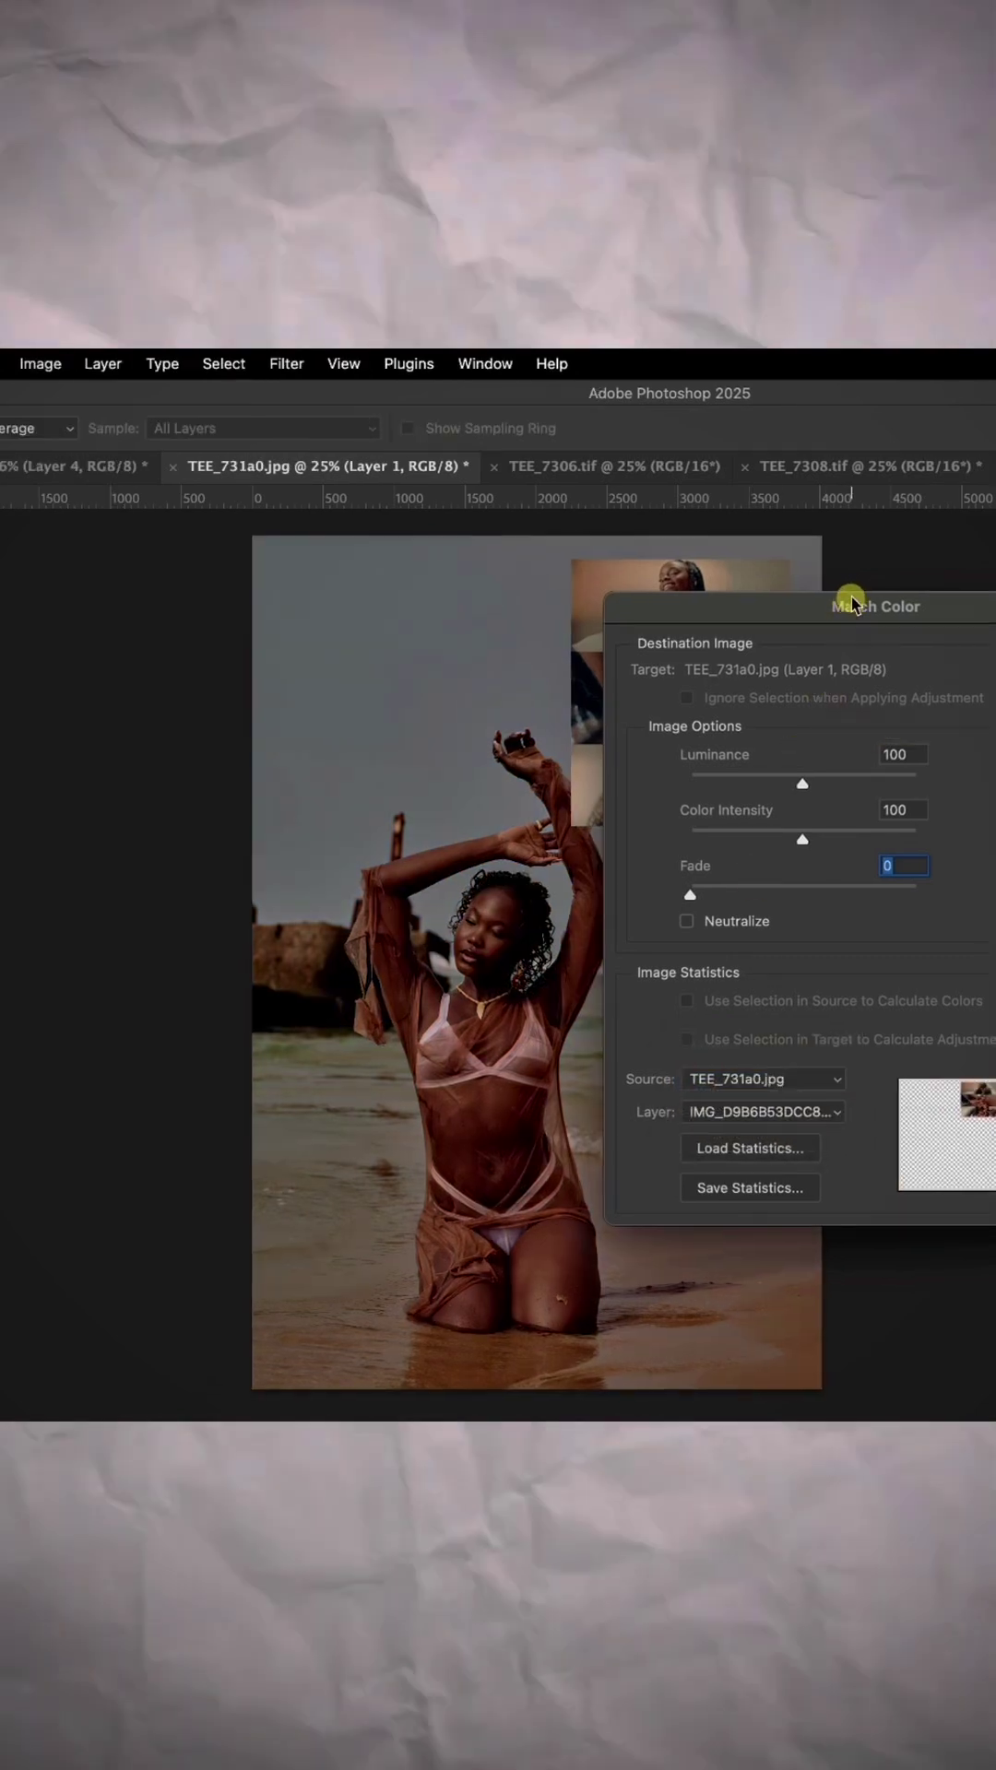
left_click_drag(853, 604, 991, 598)
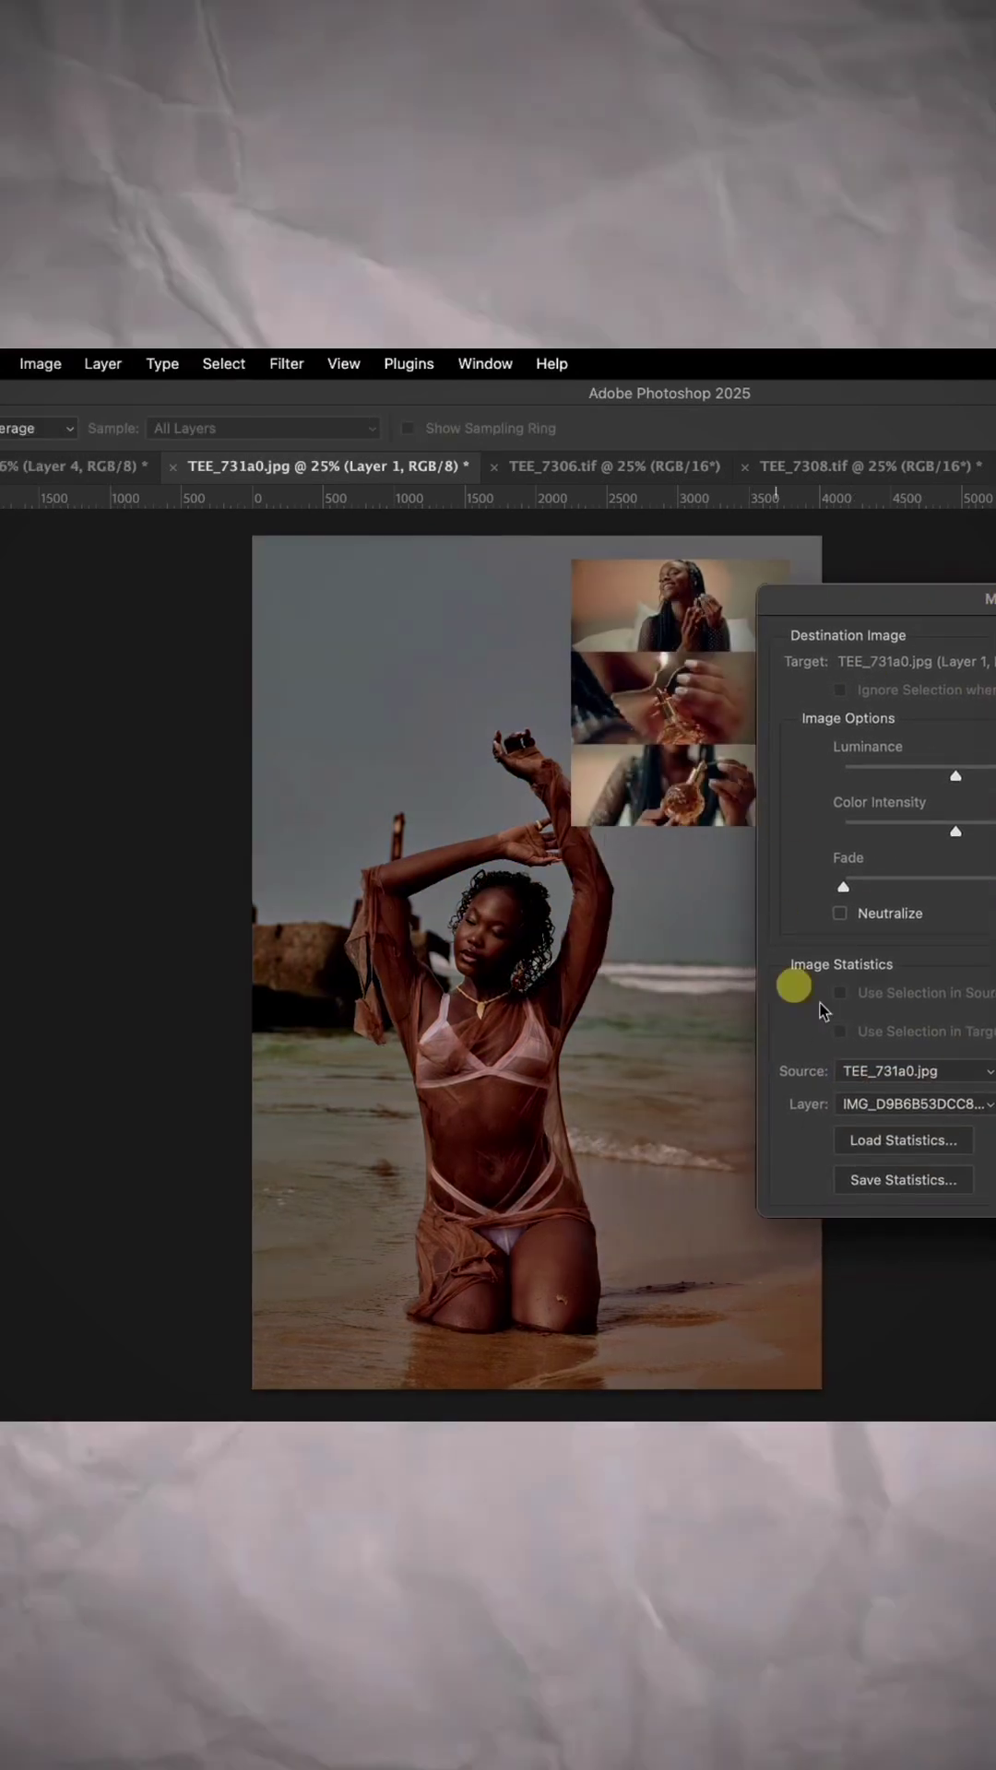
left_click_drag(842, 887, 970, 885)
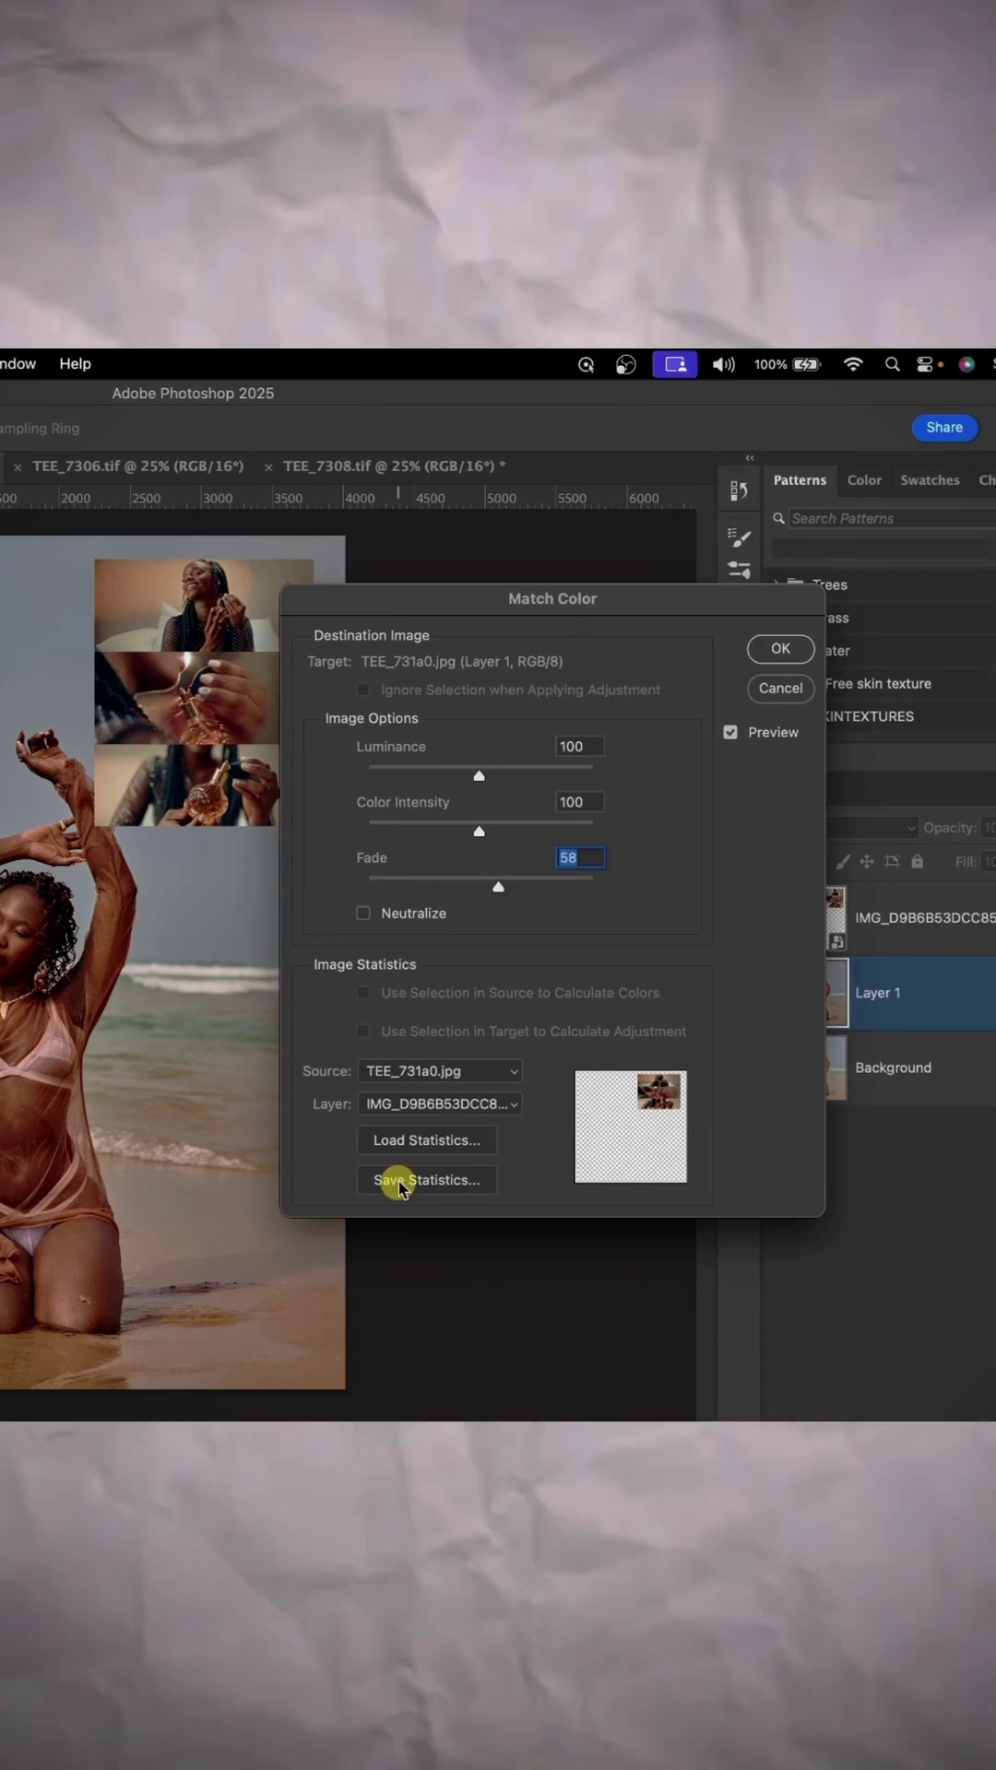
Step: Save the Match Color statistics as 'dark lut.sta'
left_click(401, 1184)
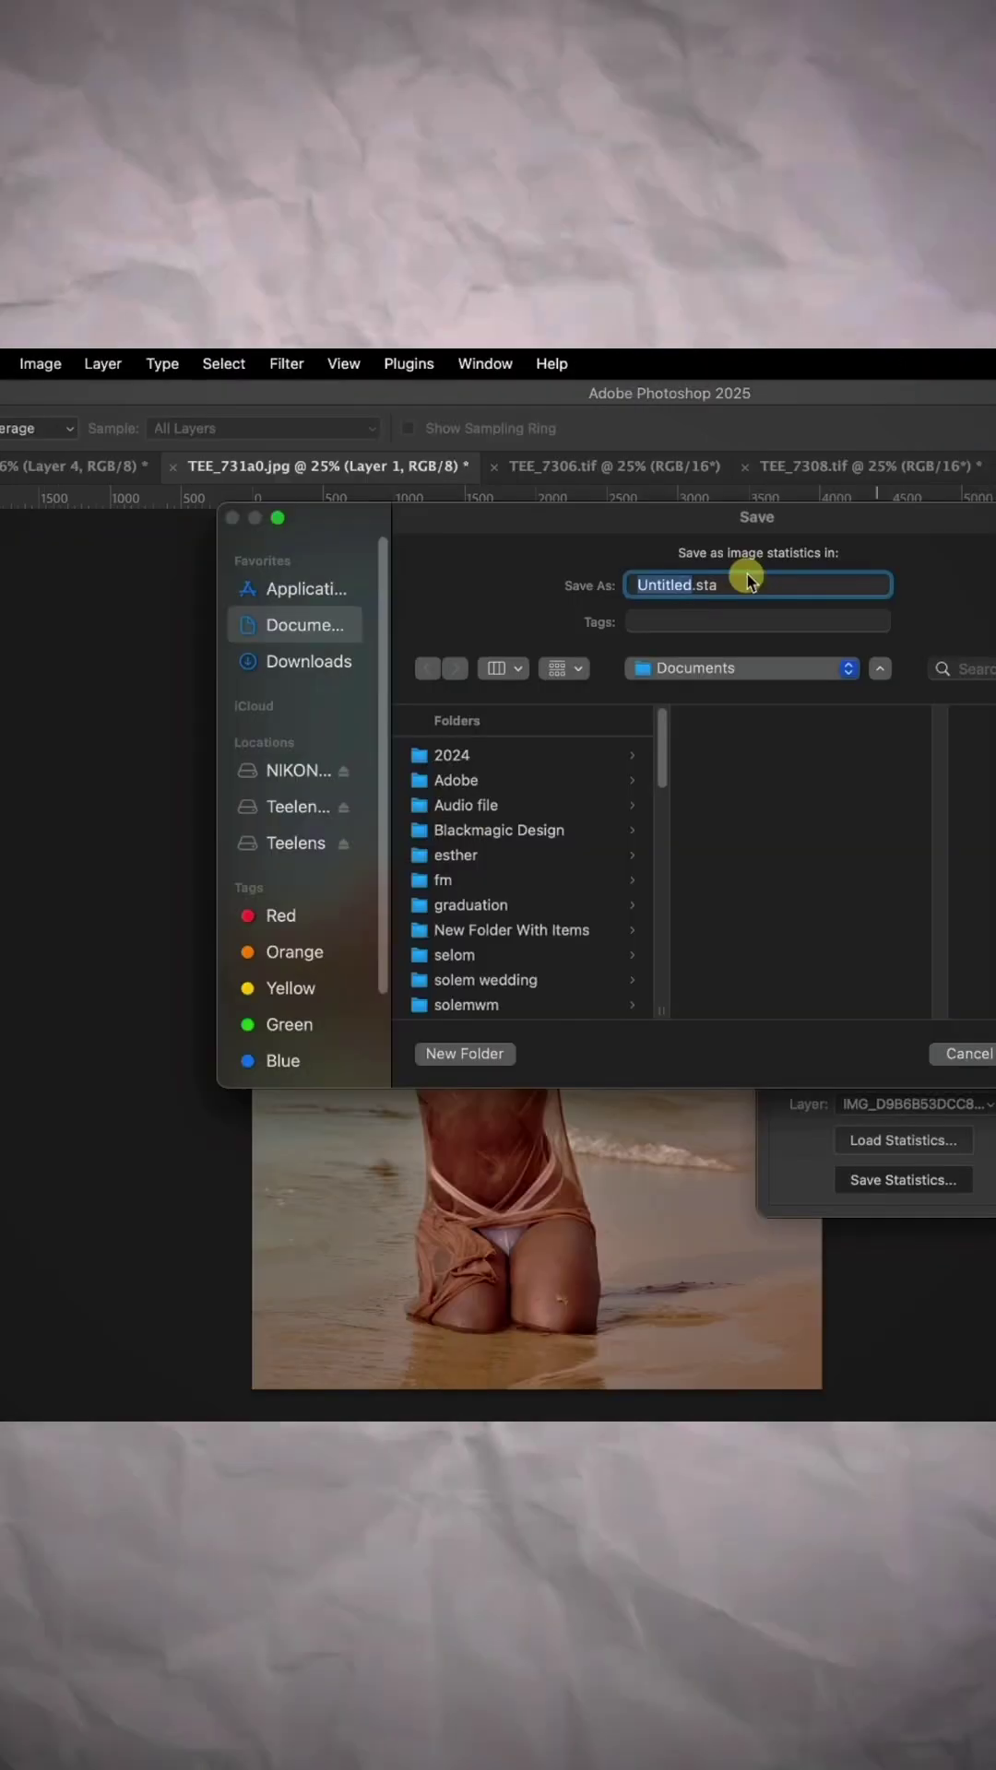
type("dark l")
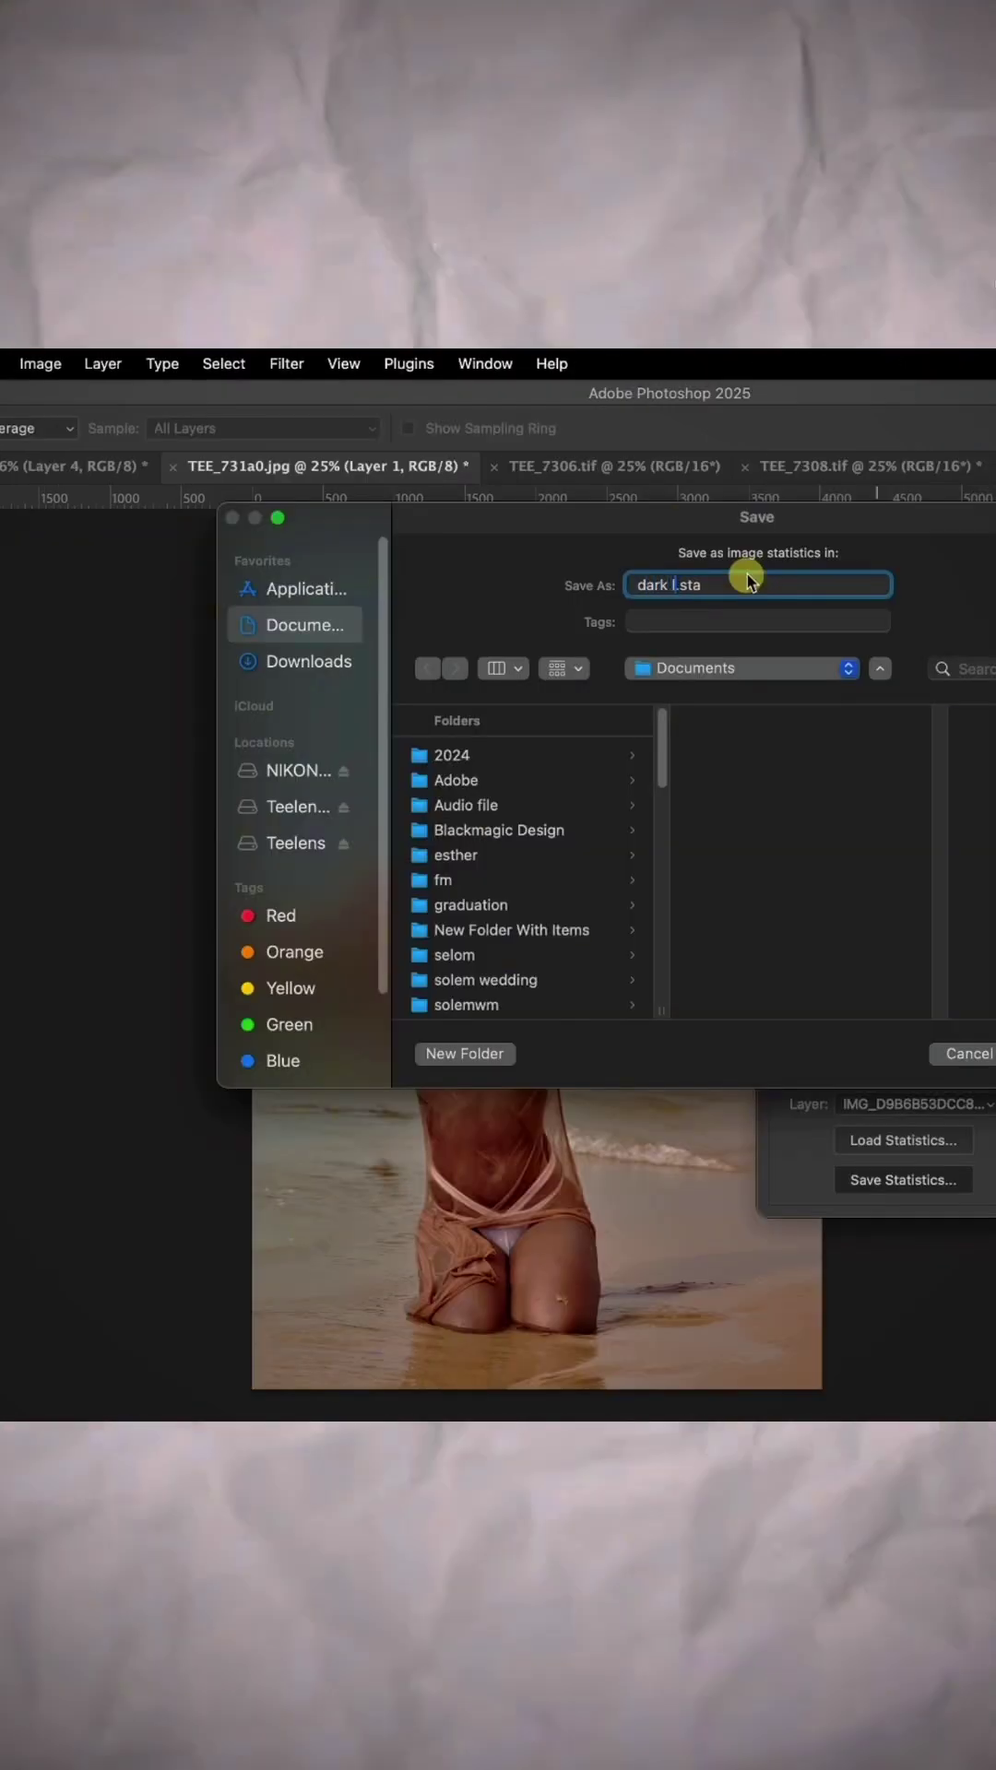
type("ut")
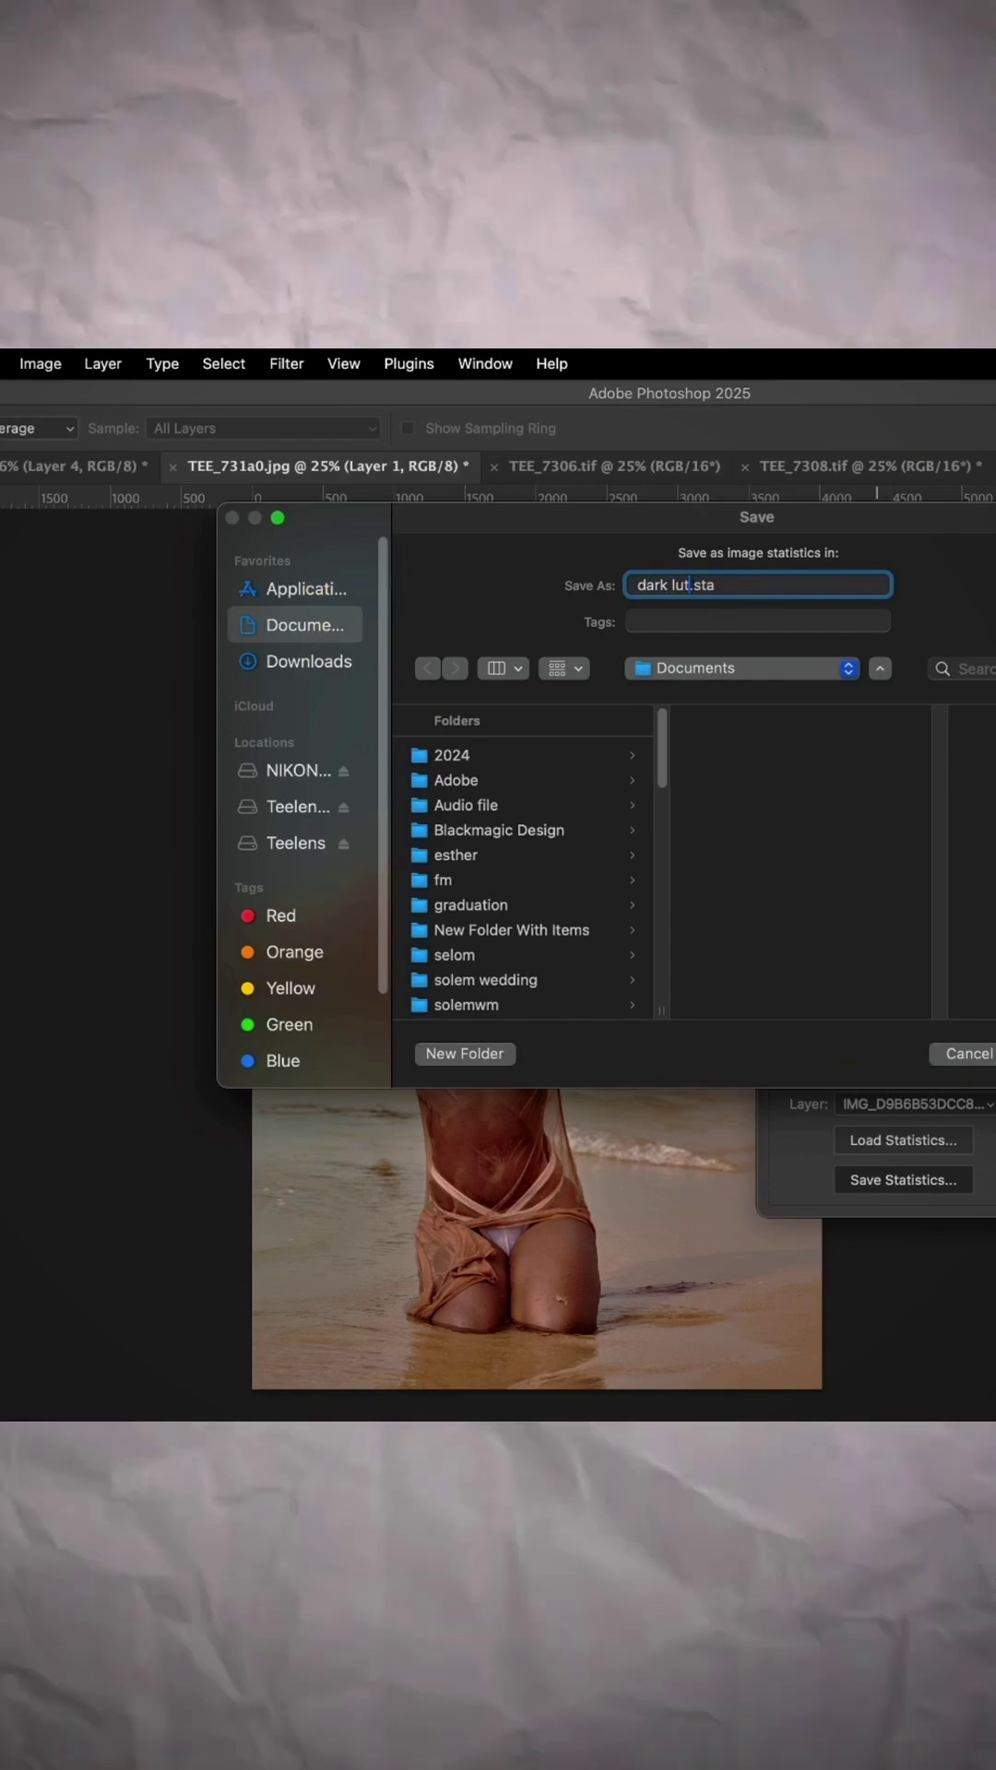
key("Return")
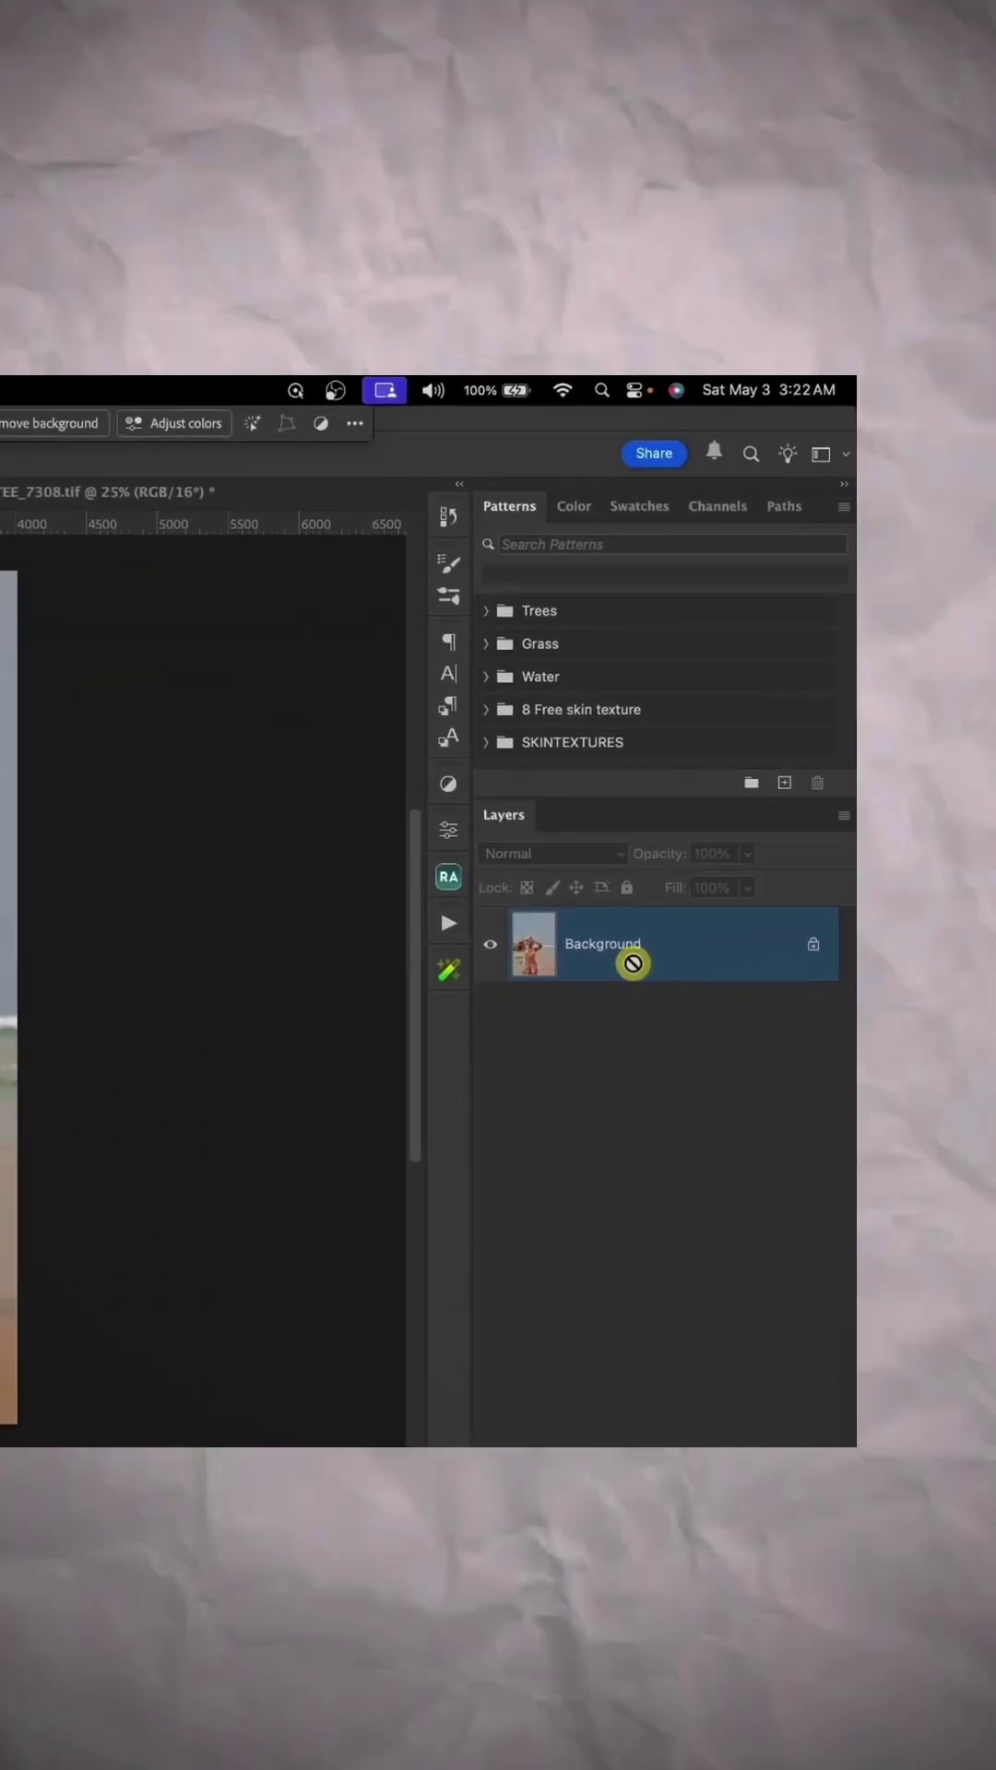
Step: Duplicate the second photo's Background and load dark lut.sta into Match Color
key("super+j")
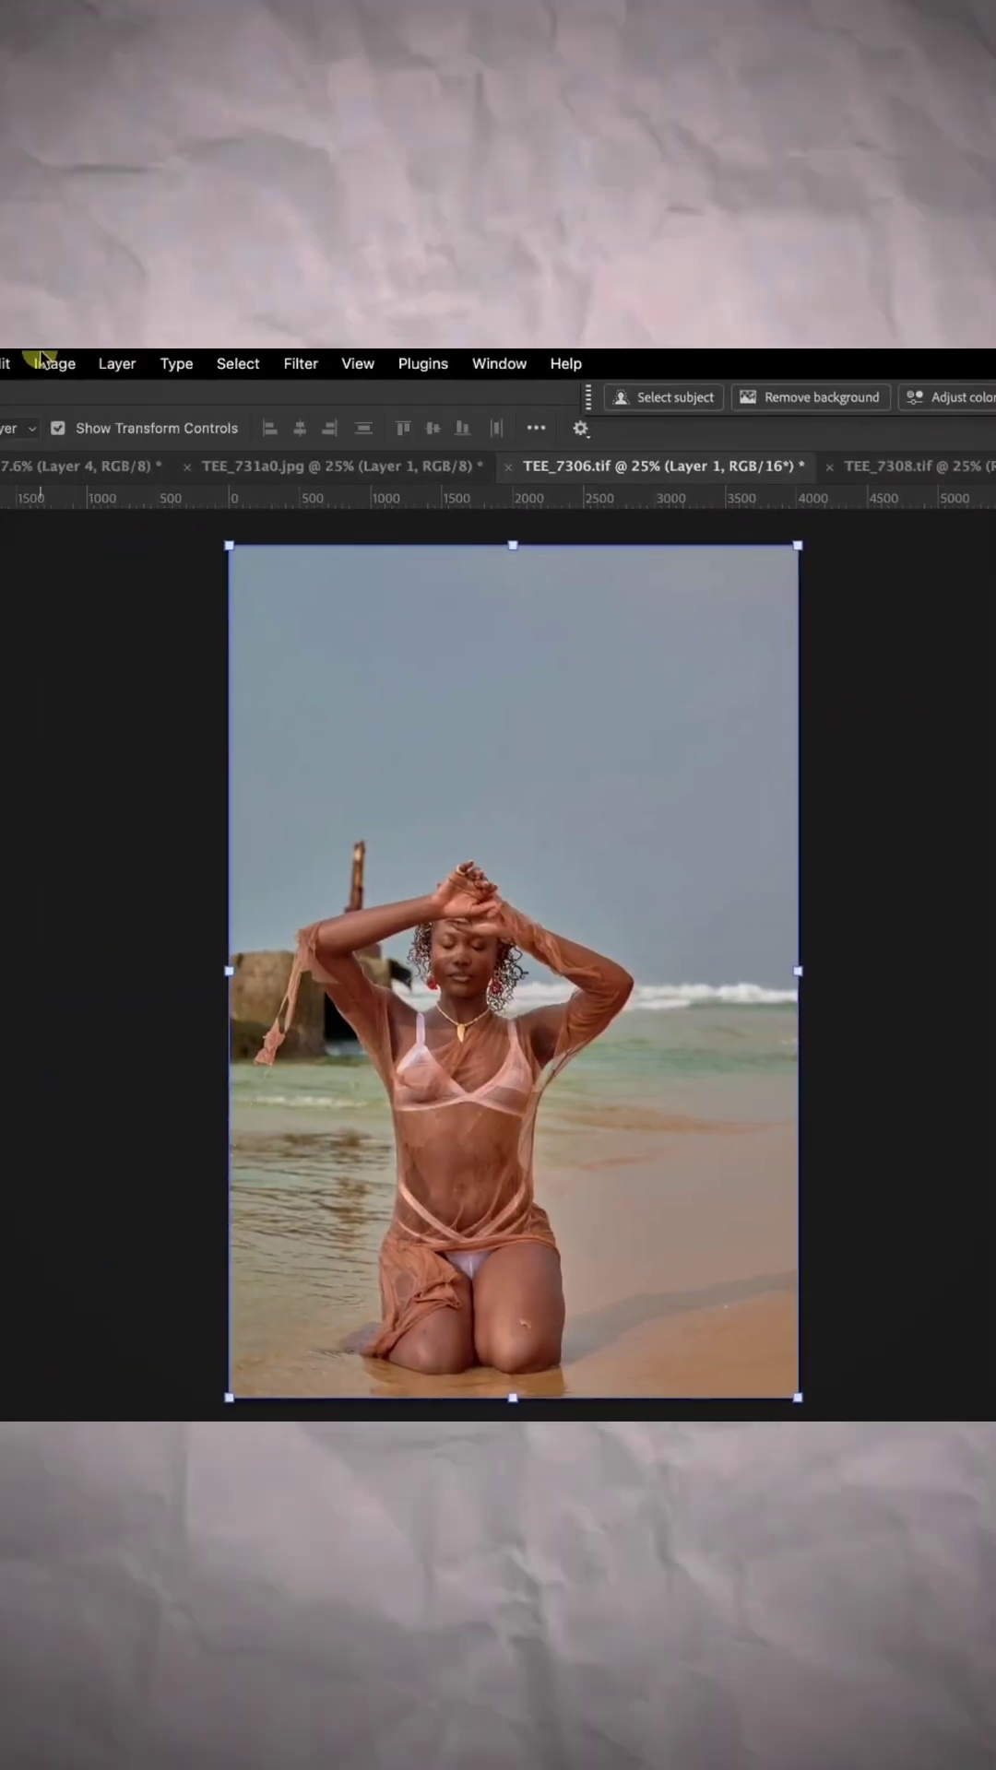
left_click(53, 363)
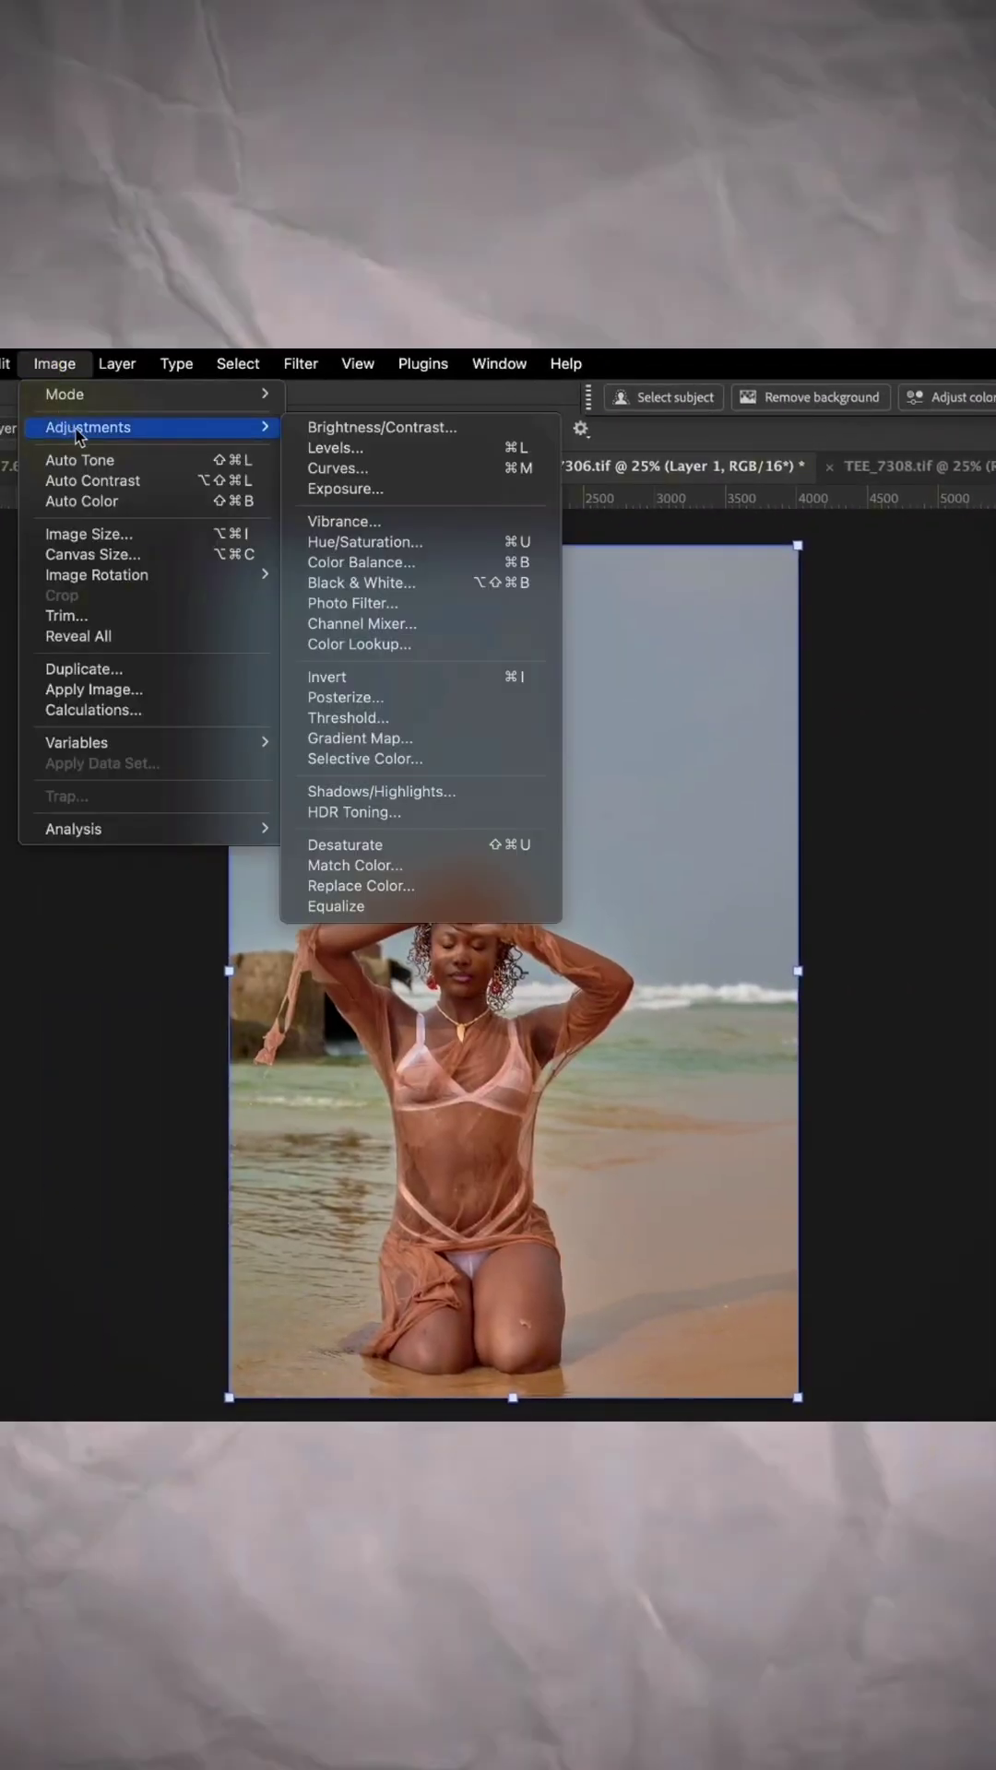
mouse_move(88, 426)
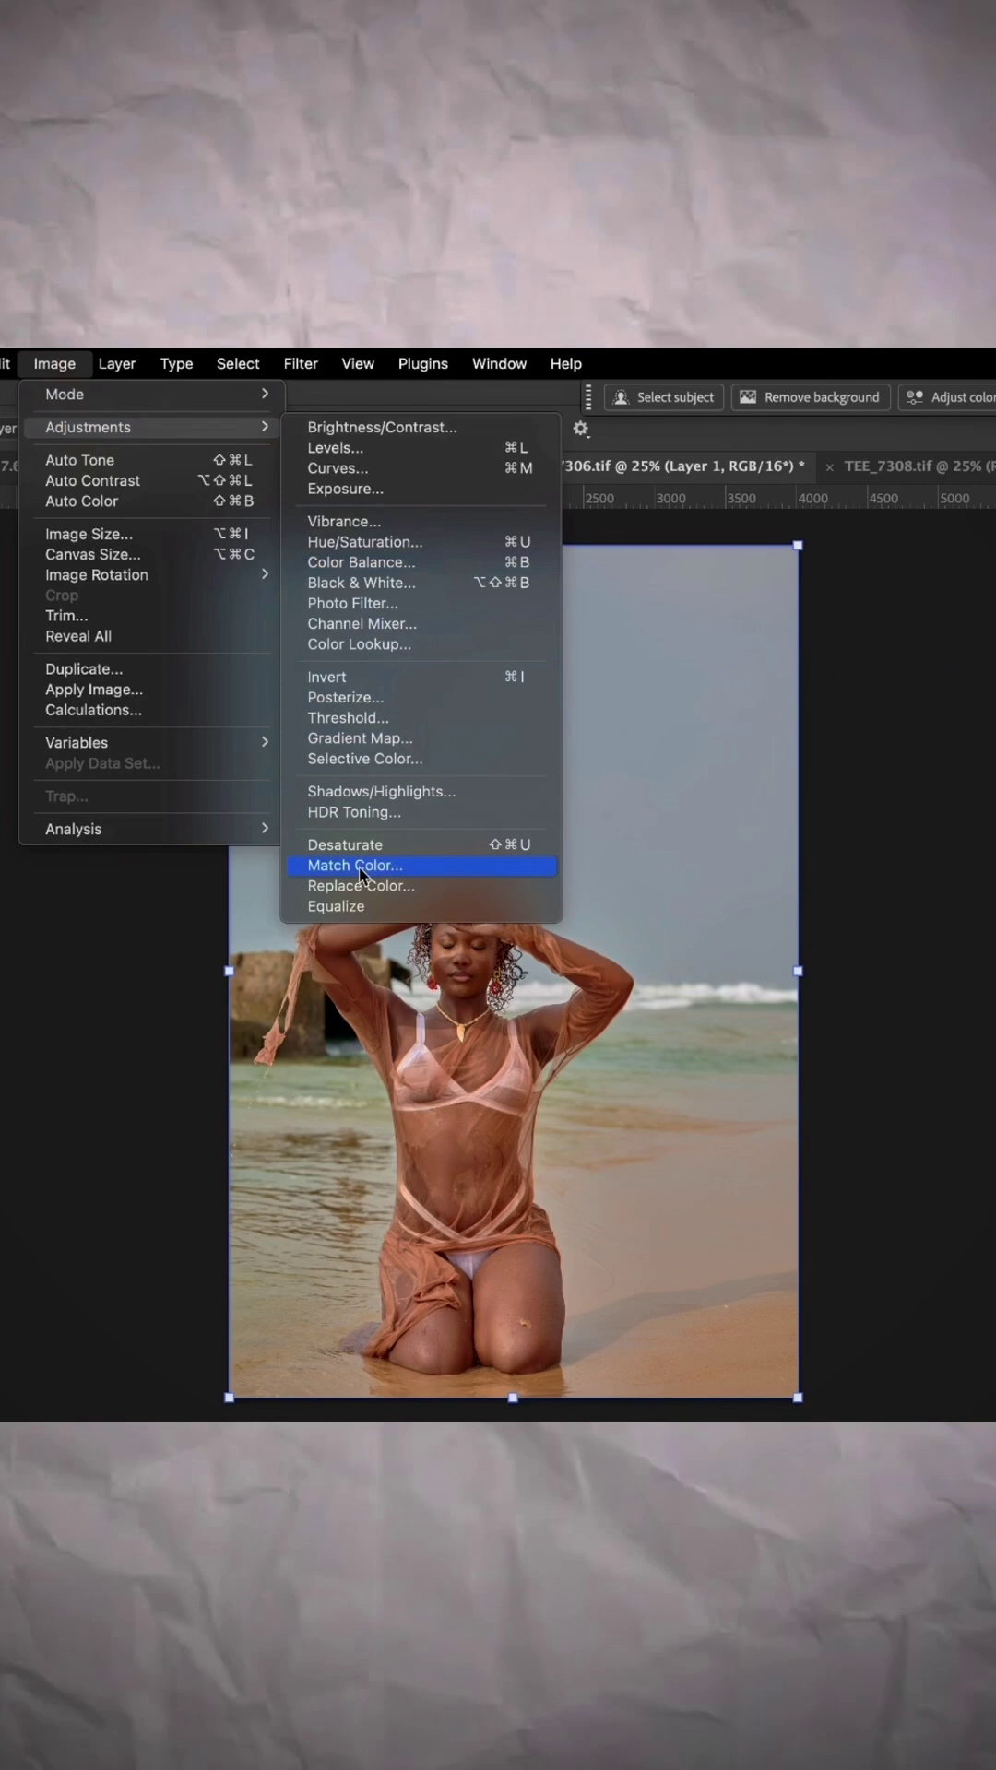
left_click(362, 869)
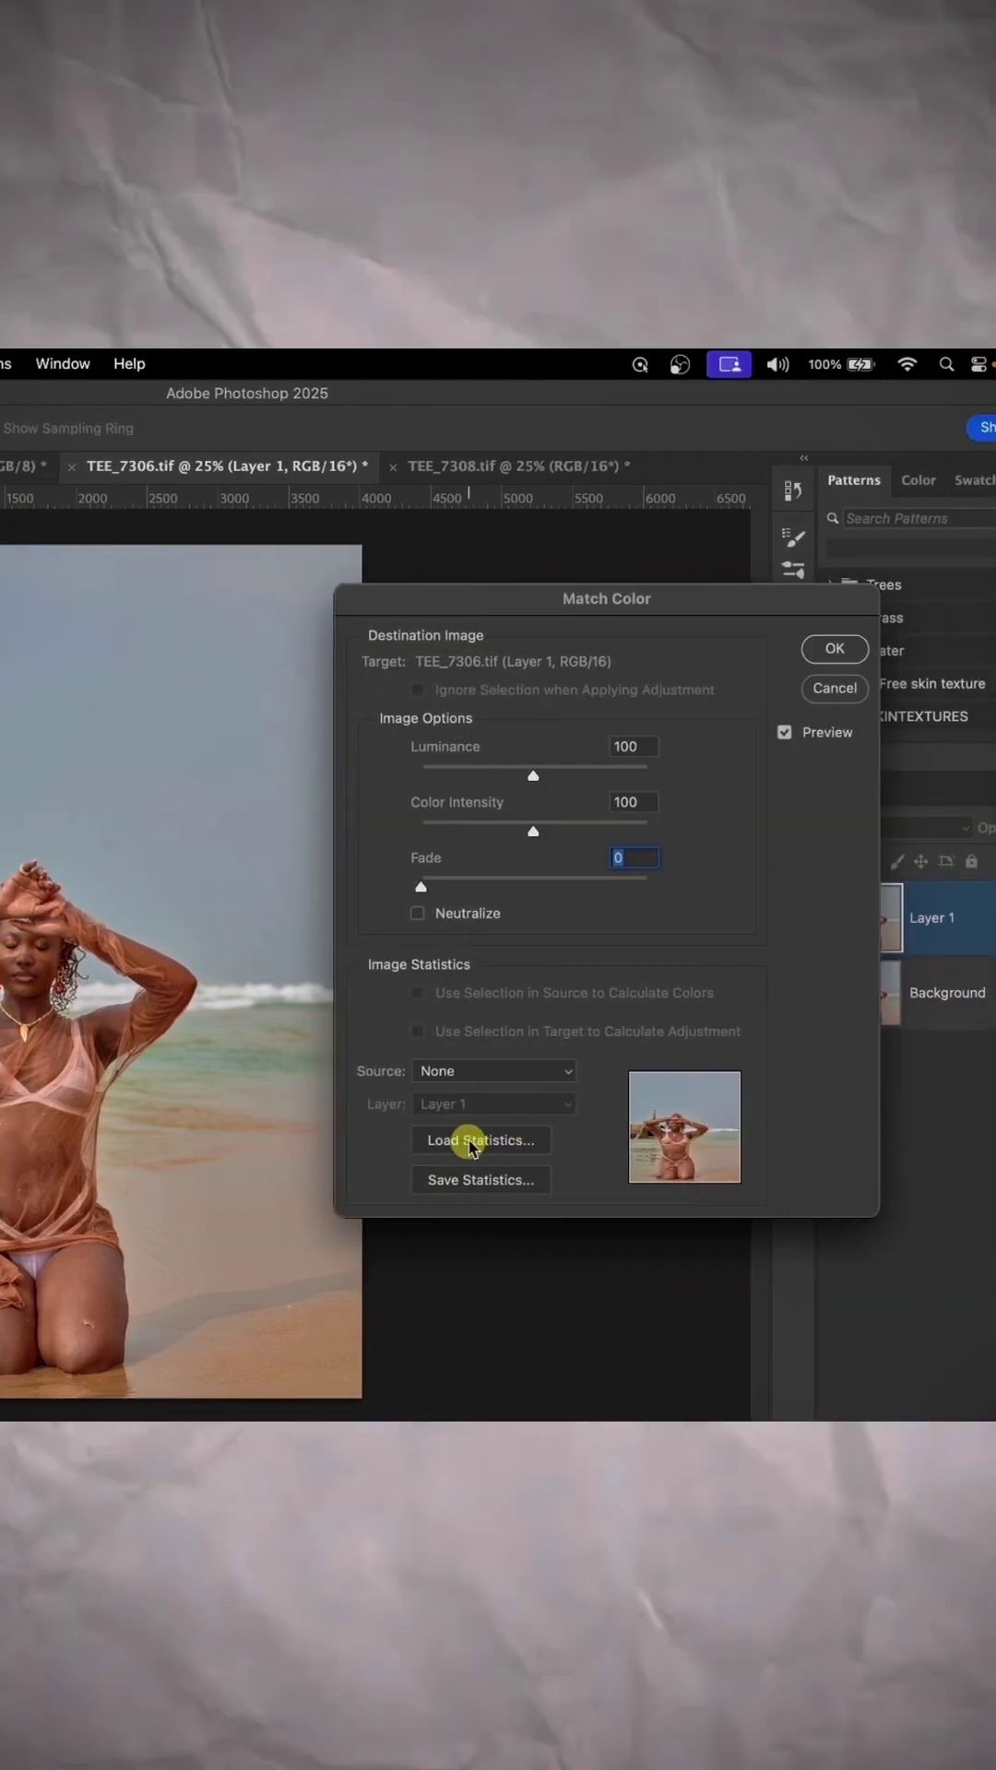
left_click(916, 1139)
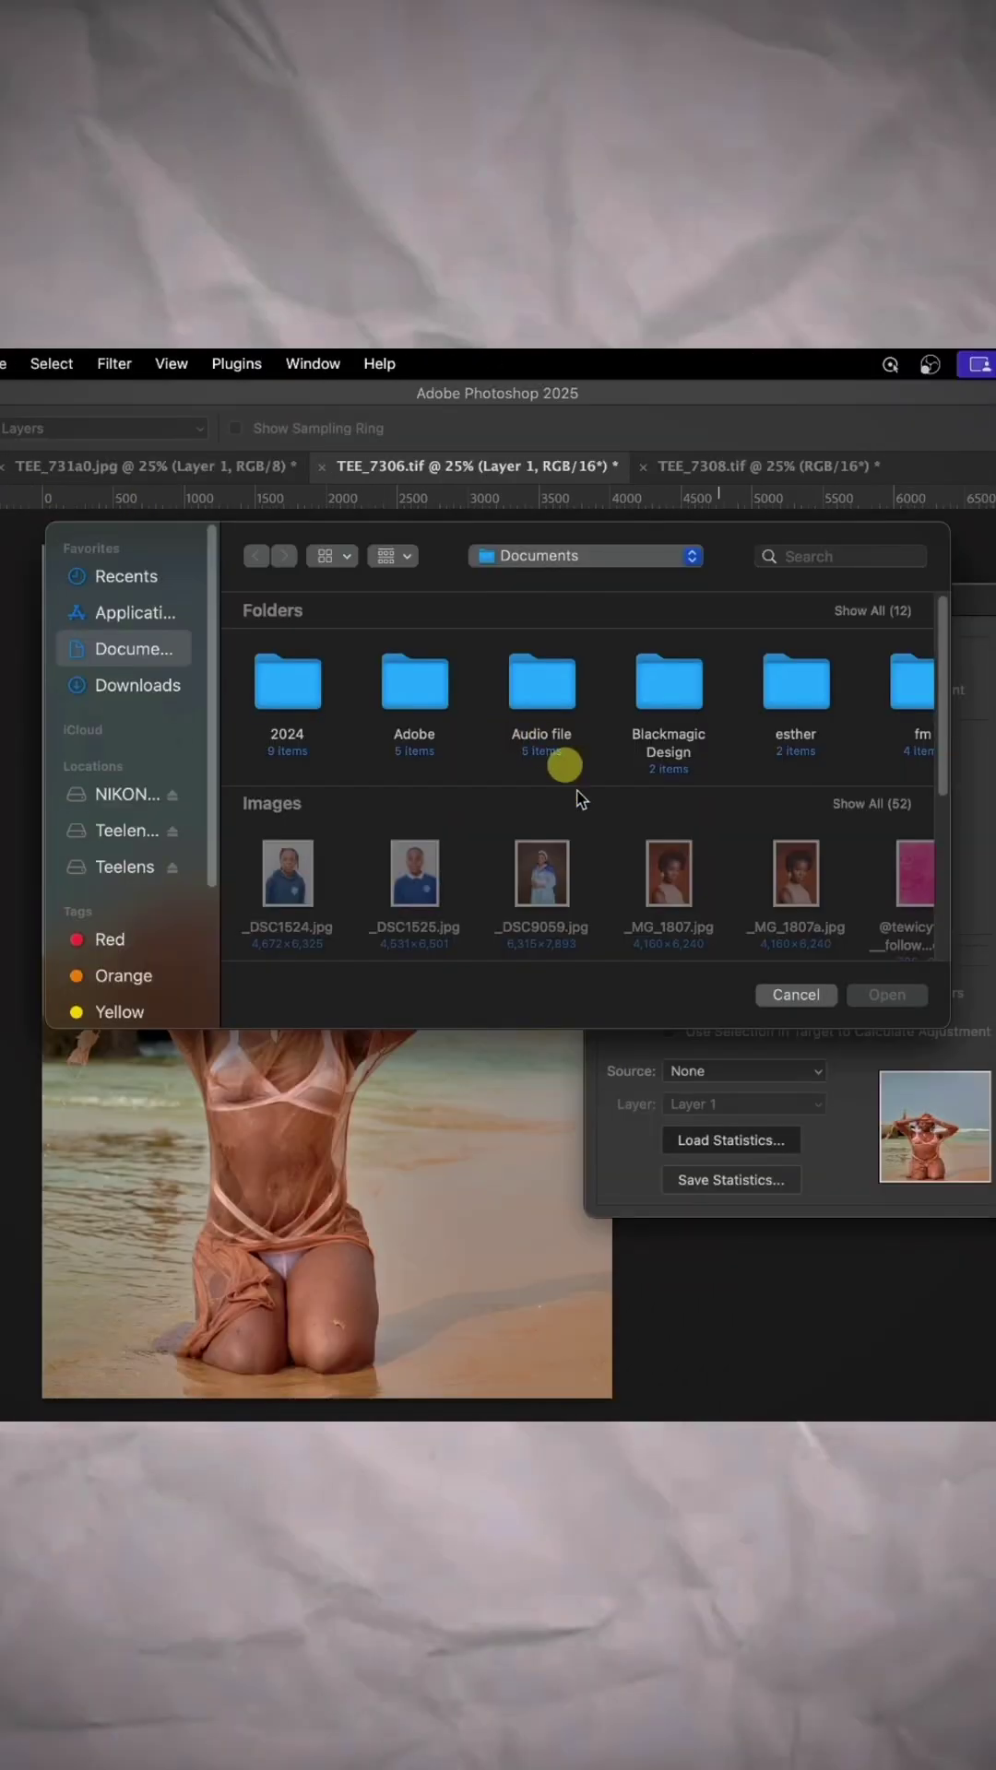
scroll(578, 797, "down", 5)
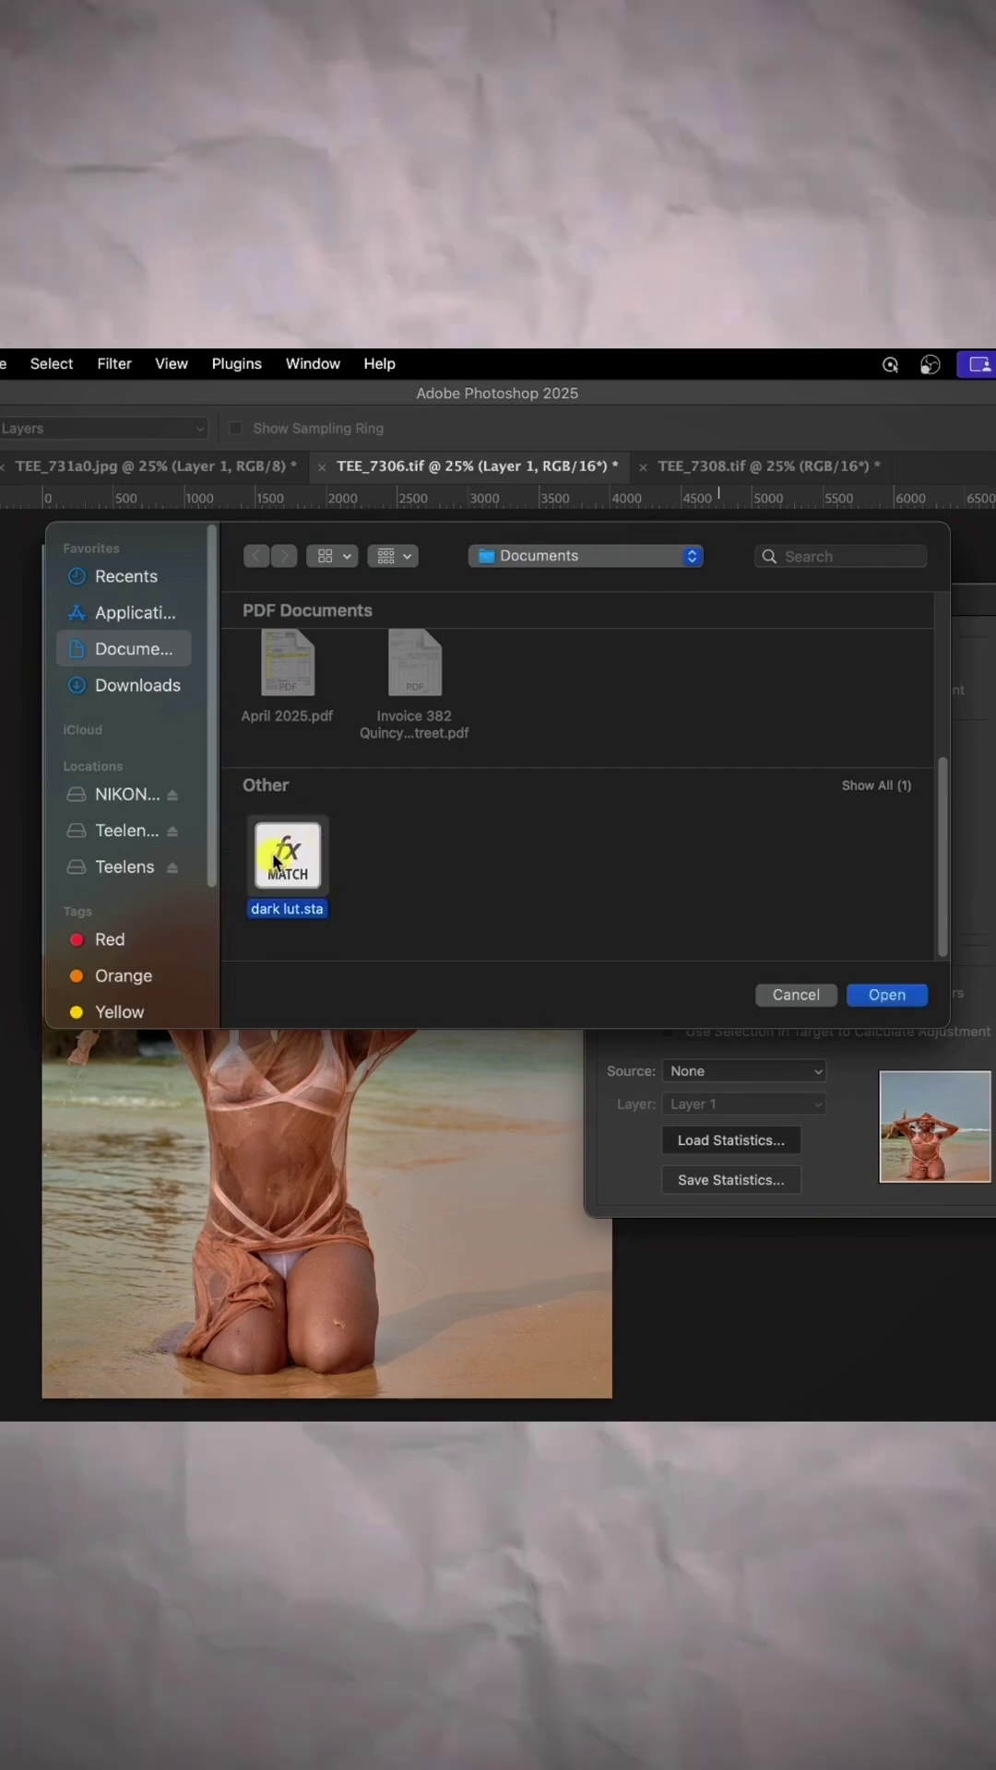
left_click(887, 996)
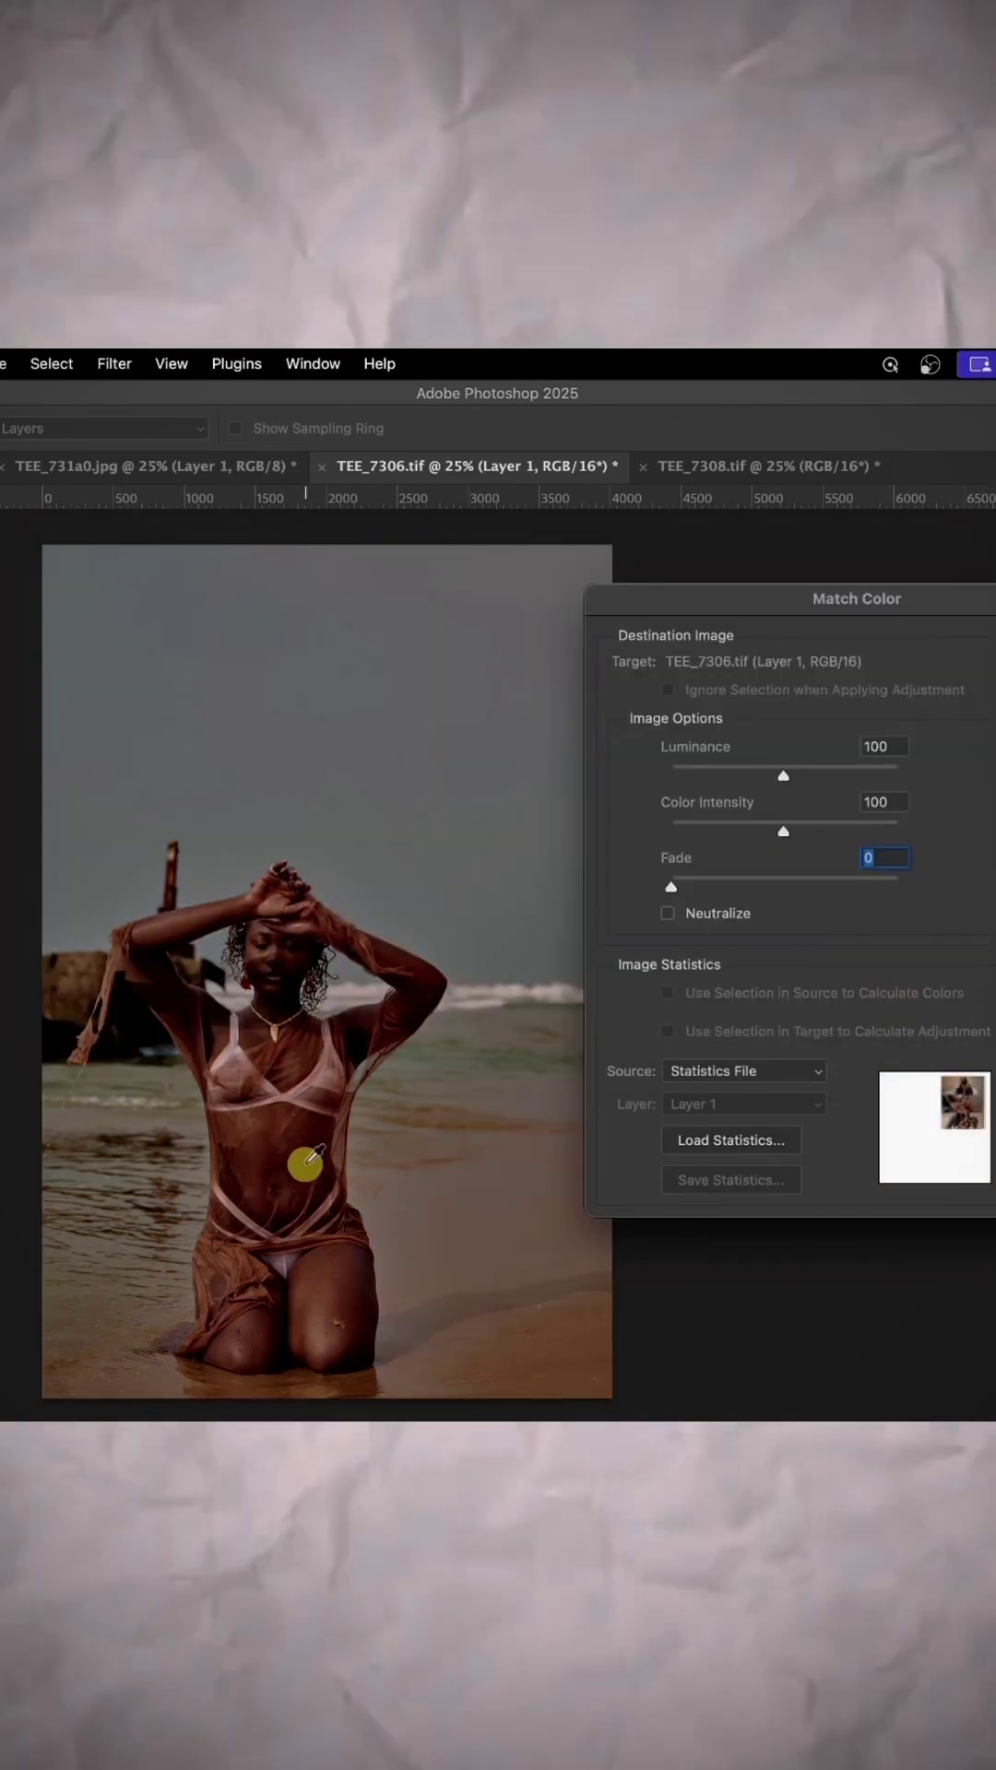
Step: Set the Fade of the loaded dark lut colour match to 64
left_click_drag(669, 887, 815, 889)
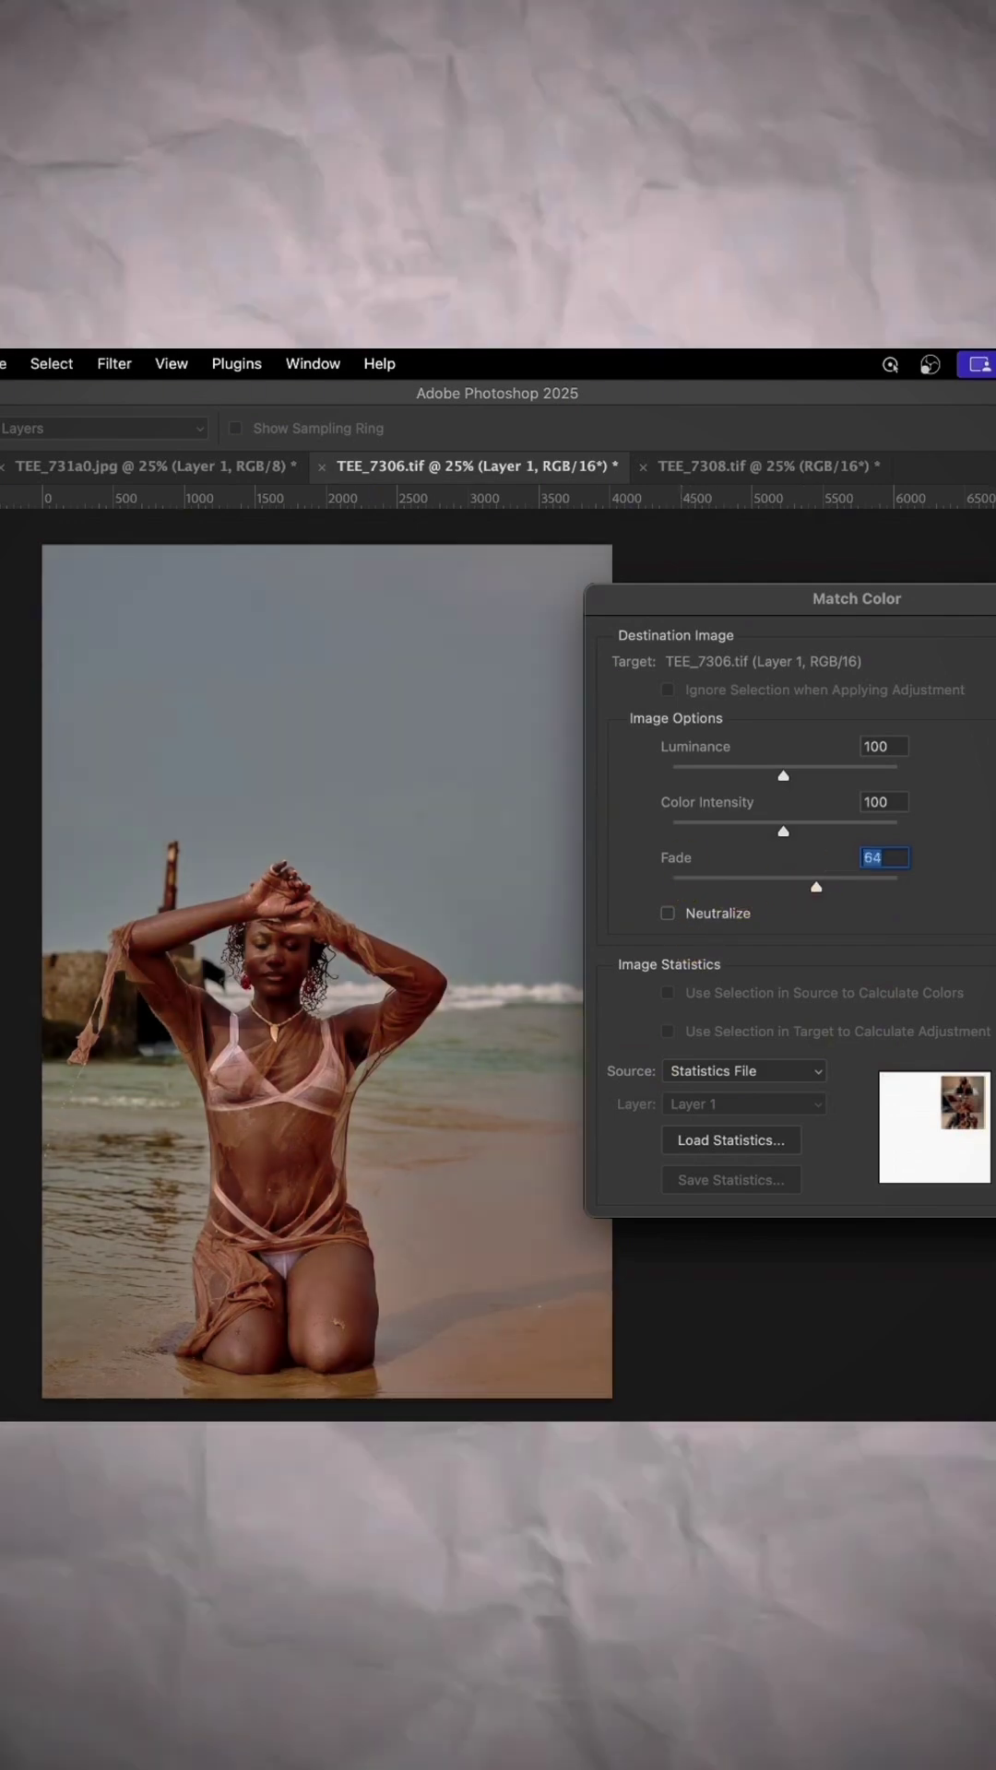